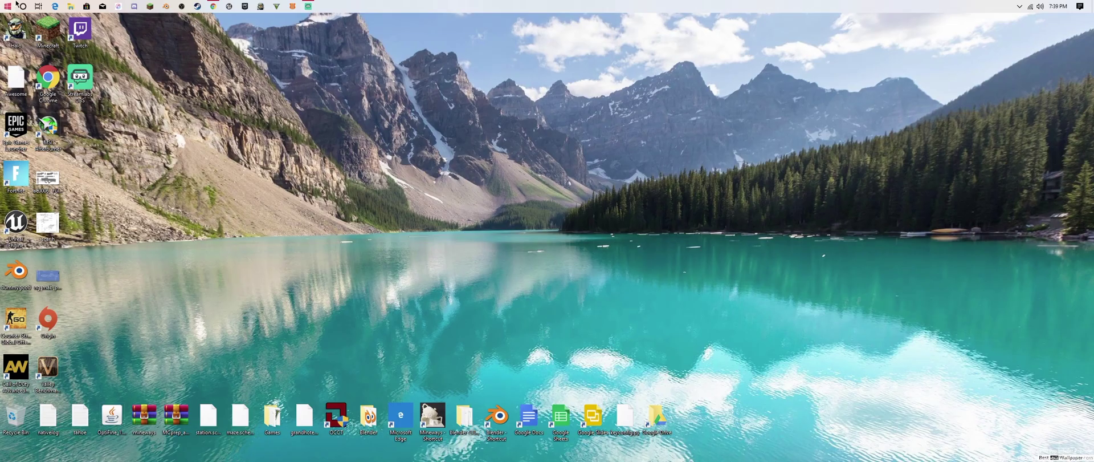
- Bring Chrome back and scroll through the MelonCube Minecraft hosting pricing page
click(212, 7)
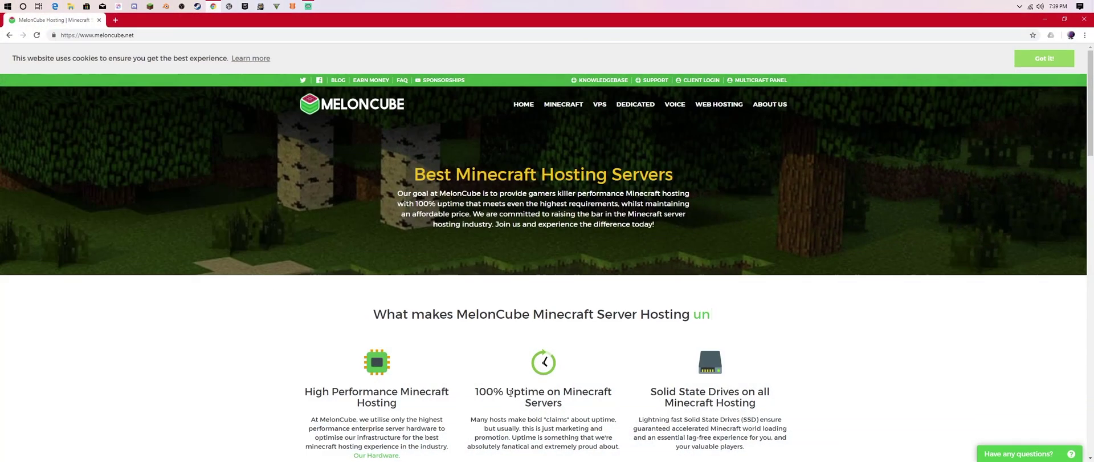
scroll(552, 214, down, 4)
scroll(553, 214, up, 4)
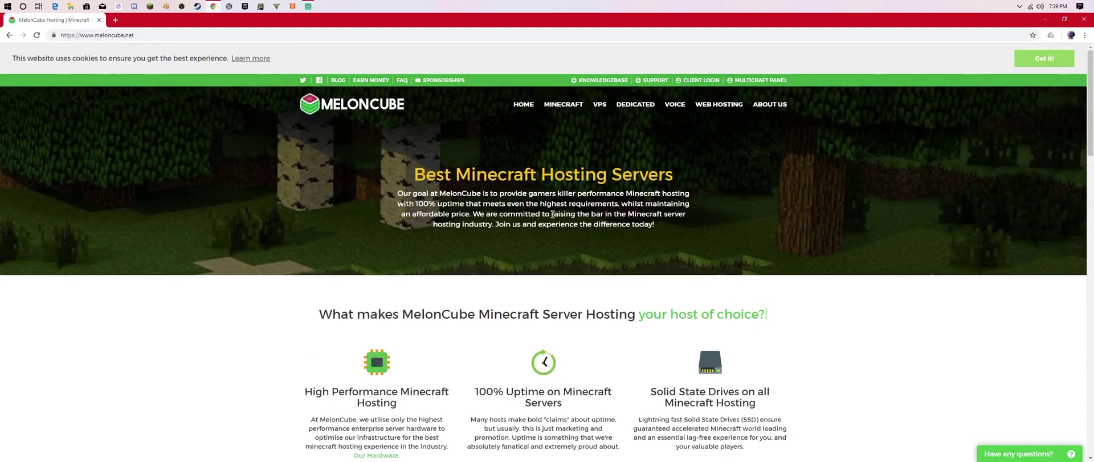
scroll(534, 244, down, 4)
scroll(525, 249, up, 4)
scroll(525, 249, down, 4)
scroll(525, 249, up, 4)
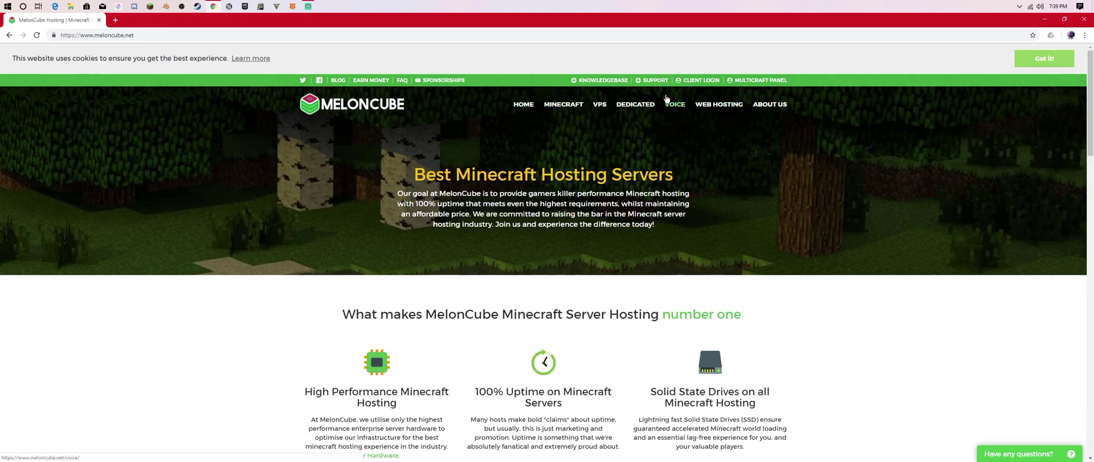
- Browse MelonCube's web hosting plans, then return to the Minecraft pricing page
click(702, 109)
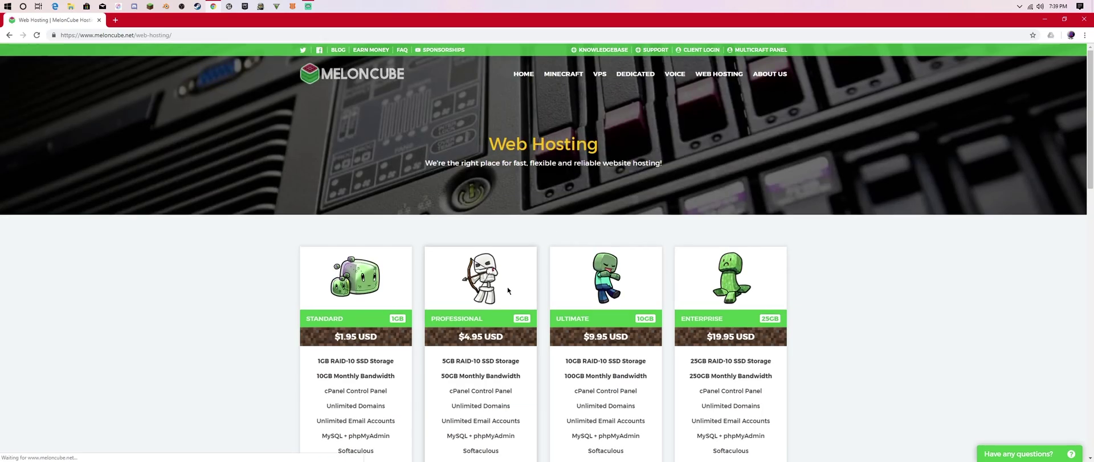
scroll(178, 300, down, 2)
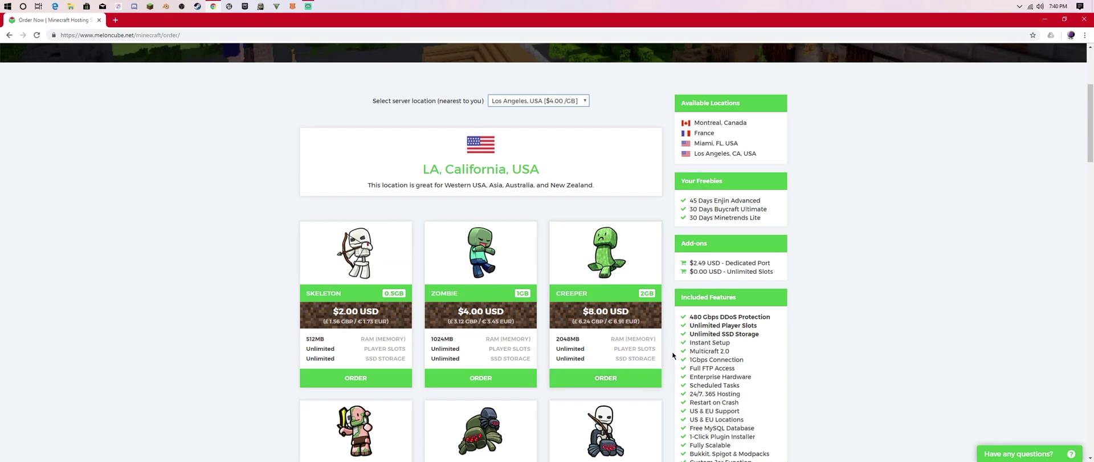
scroll(621, 333, down, 5)
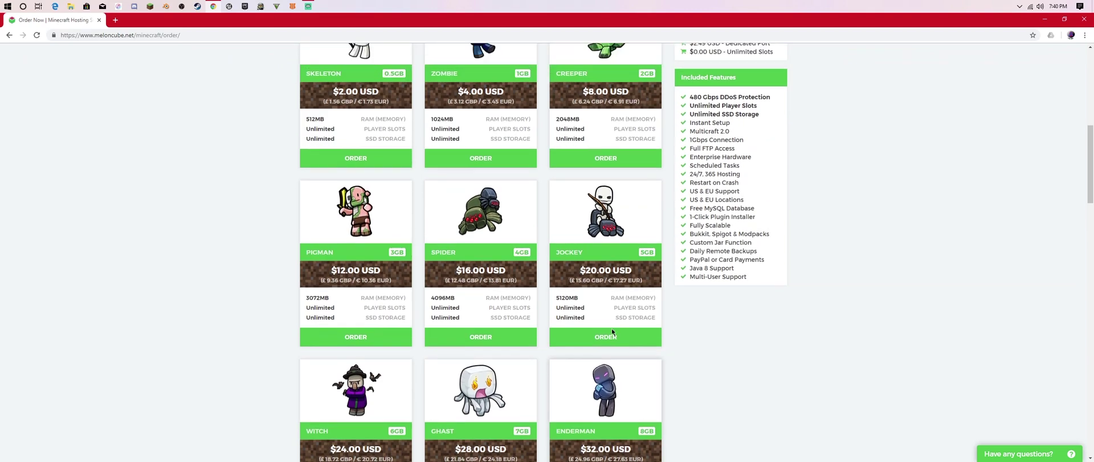
scroll(611, 329, up, 8)
scroll(614, 326, up, 1)
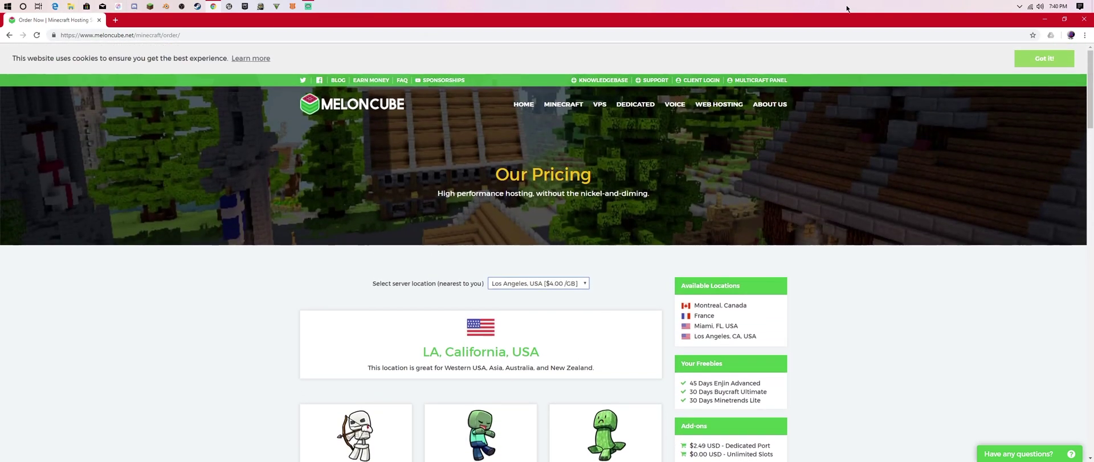
click(1043, 19)
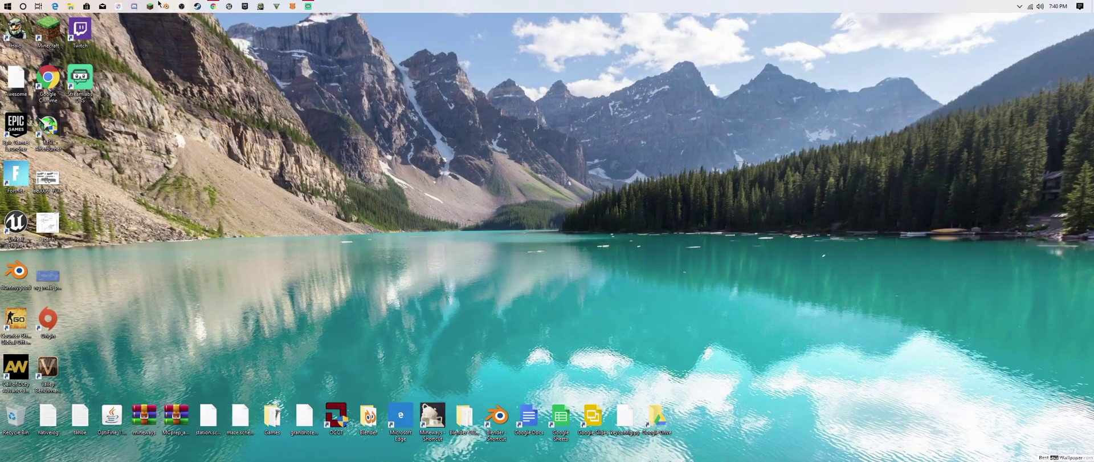
click(213, 6)
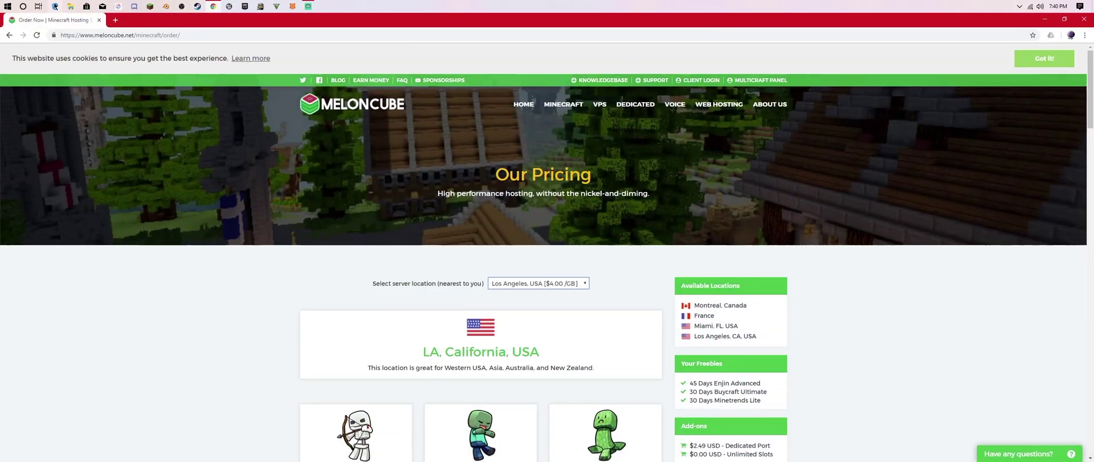
- In a new tab, search Google for 'mcpedl' to reach mcpedl.com
click(116, 20)
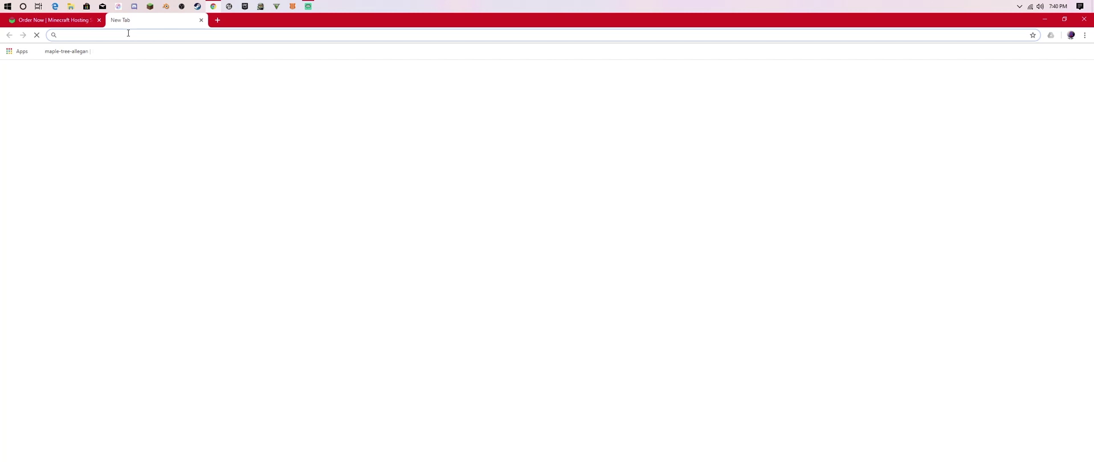
text(mc)
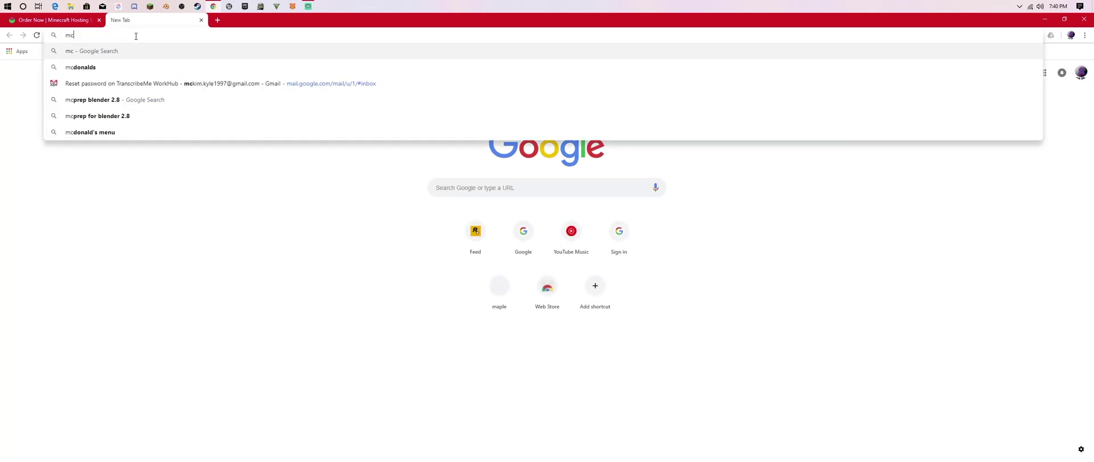
text(pedl)
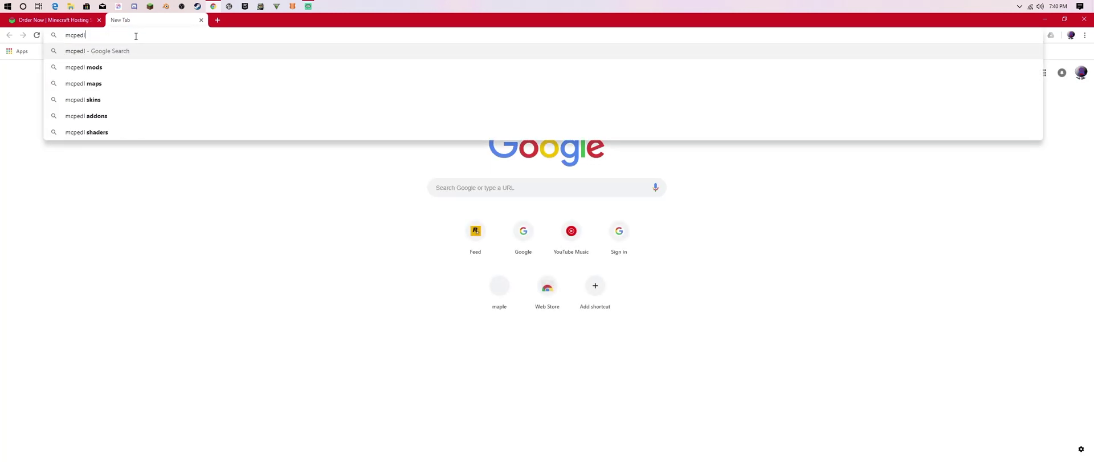
key(BackSpace)
text(l)
key(Return)
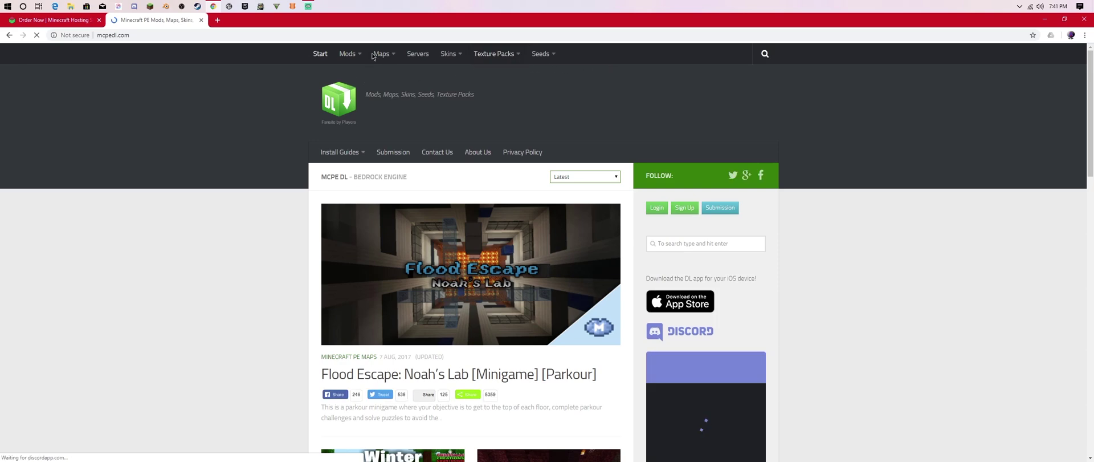
- Open the Add-ons category under Mods and scroll down its listing
mouse_move(347, 54)
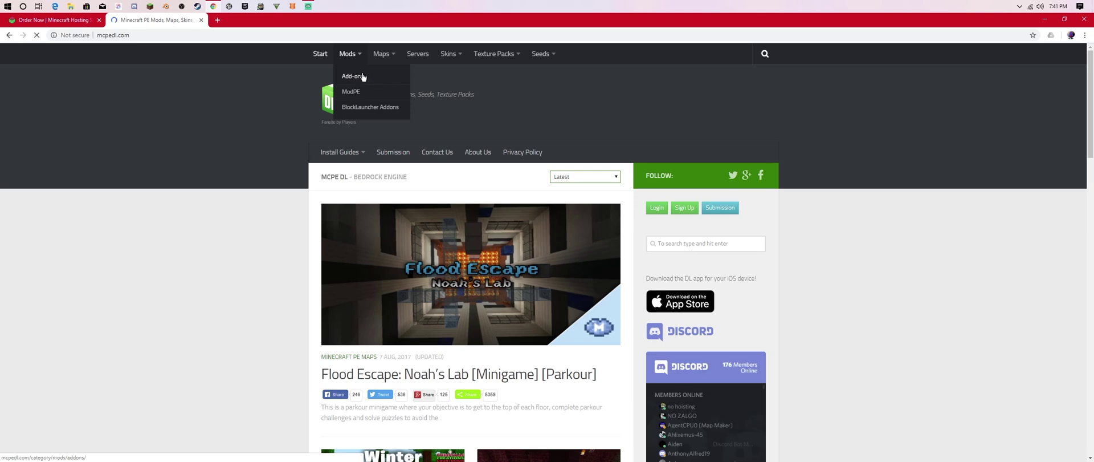
click(363, 76)
scroll(696, 262, down, 2)
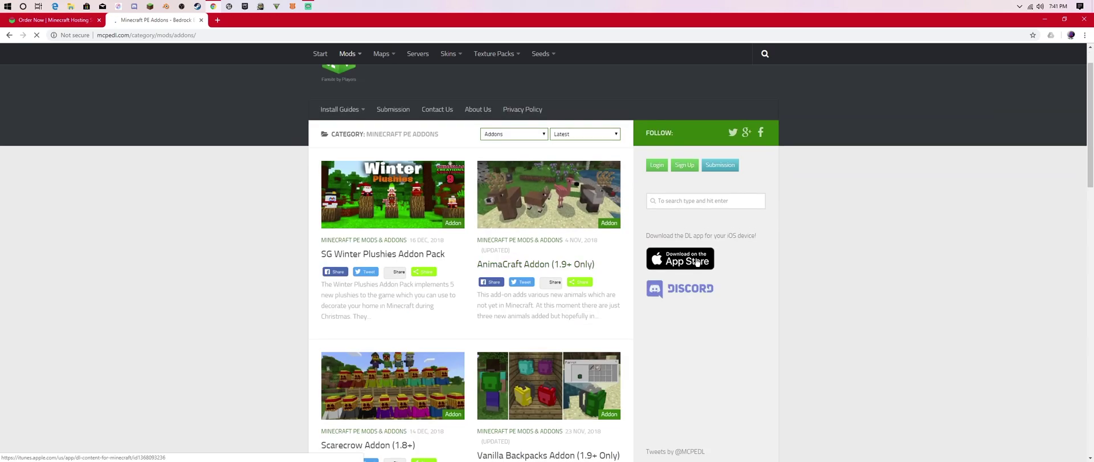
scroll(697, 262, down, 3)
scroll(374, 276, down, 3)
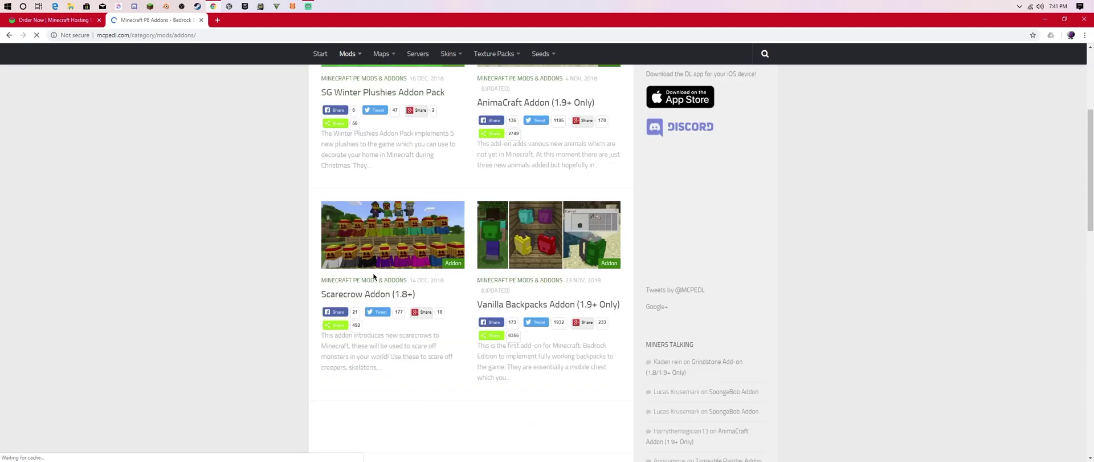
scroll(374, 277, down, 8)
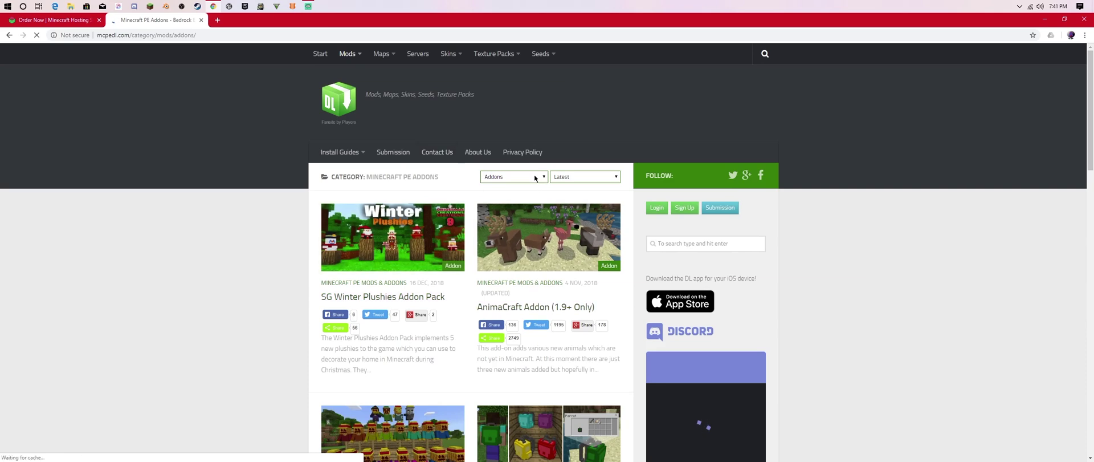
- Check the content-type filter, keep Addons, and scroll down to Throwable Creepers Addon
click(534, 178)
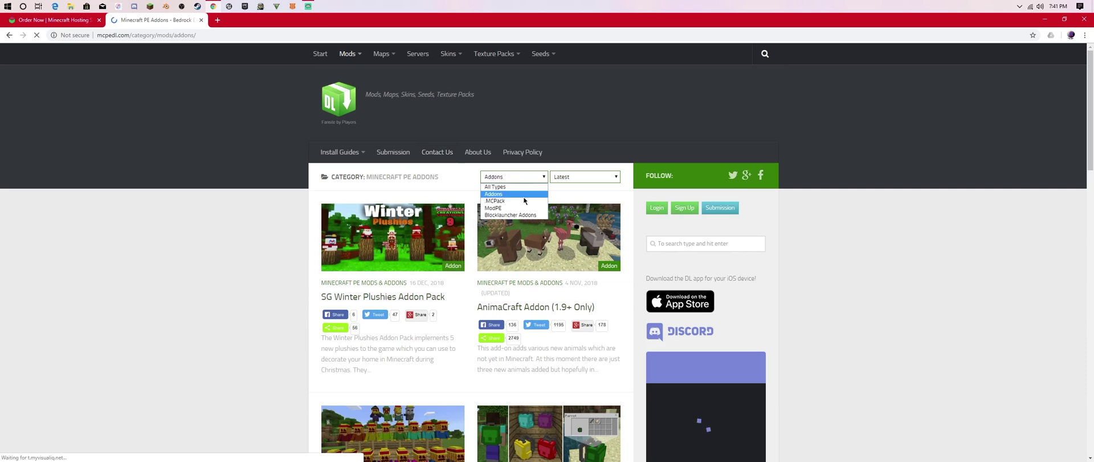
click(587, 179)
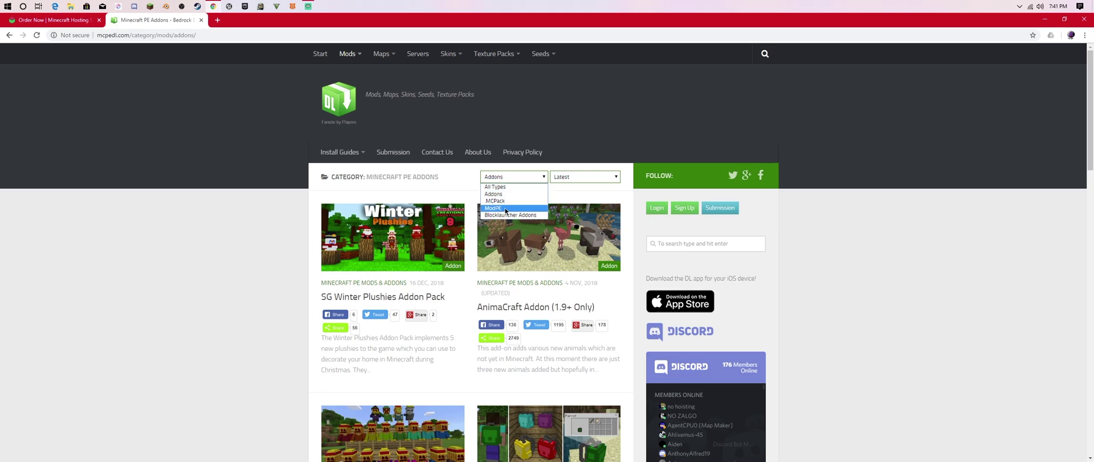
click(192, 276)
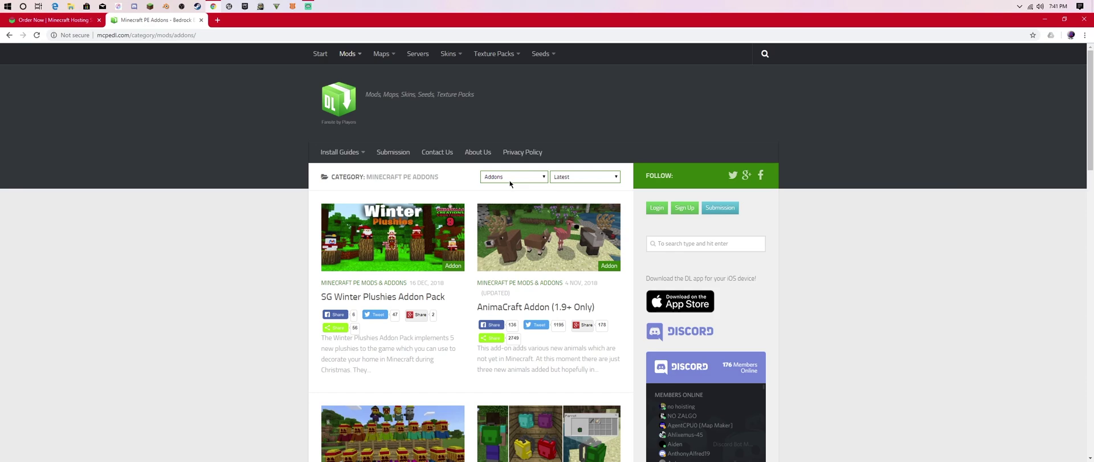
scroll(312, 306, down, 10)
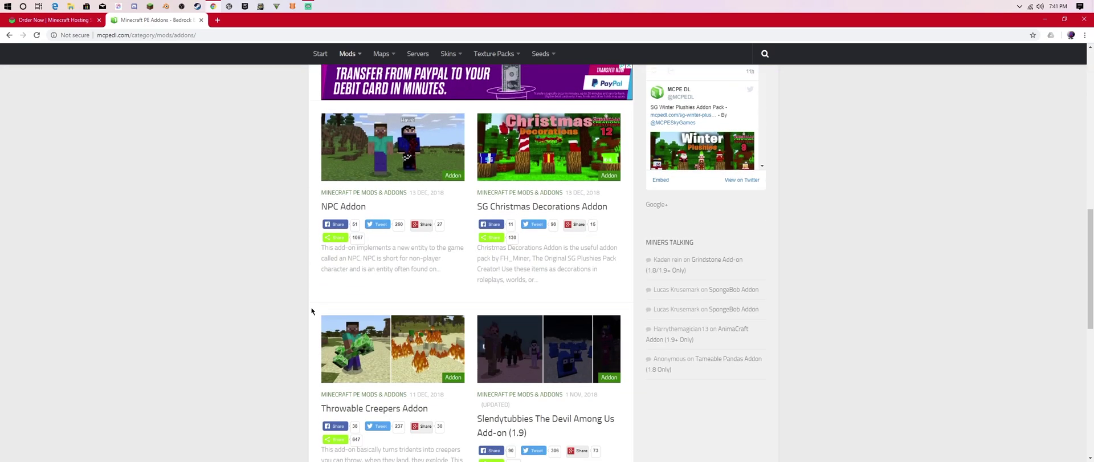
scroll(311, 310, down, 2)
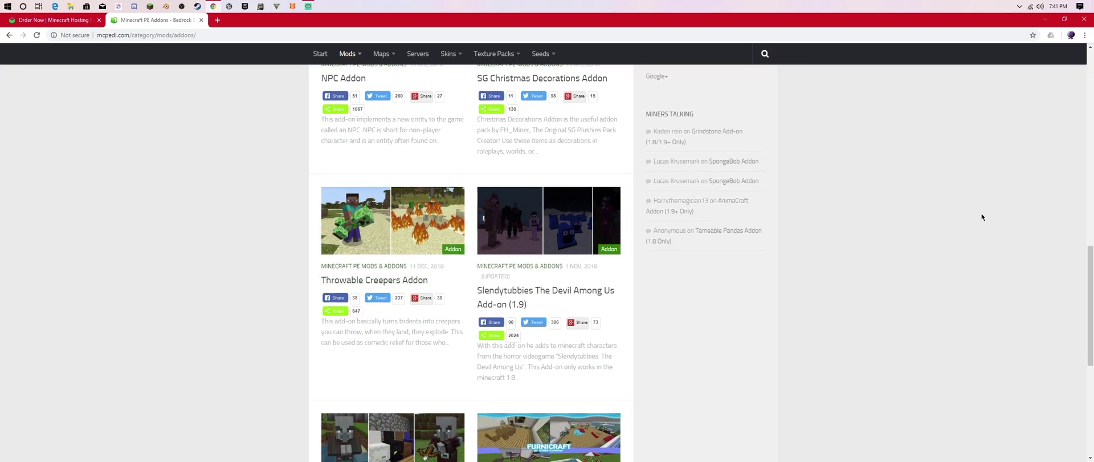
- Open the Throwable Creepers Addon page and skim its description
click(407, 281)
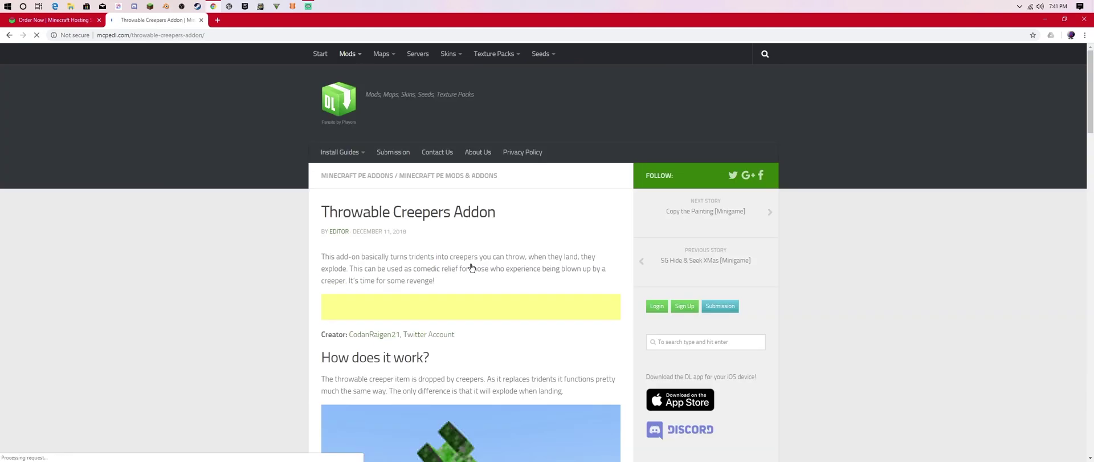
scroll(472, 267, down, 15)
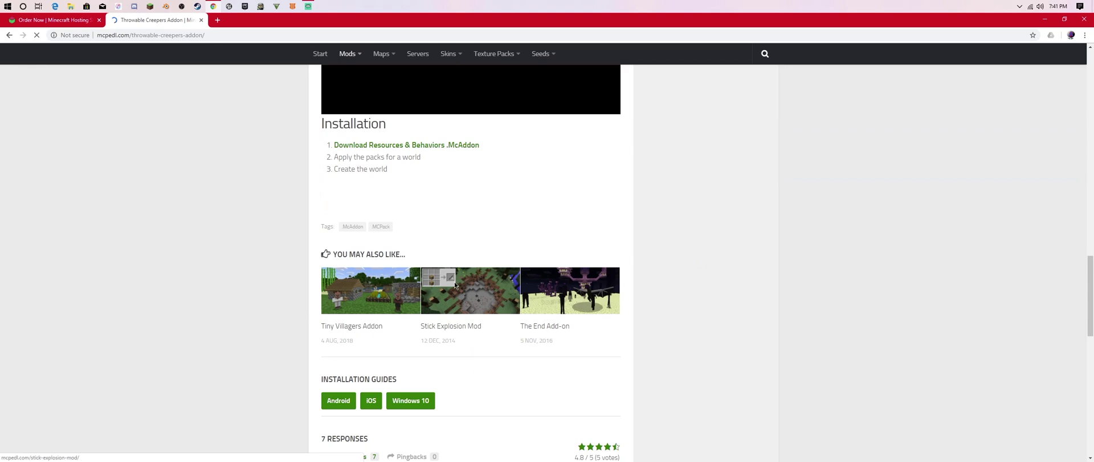
scroll(455, 285, down, 3)
scroll(418, 344, up, 8)
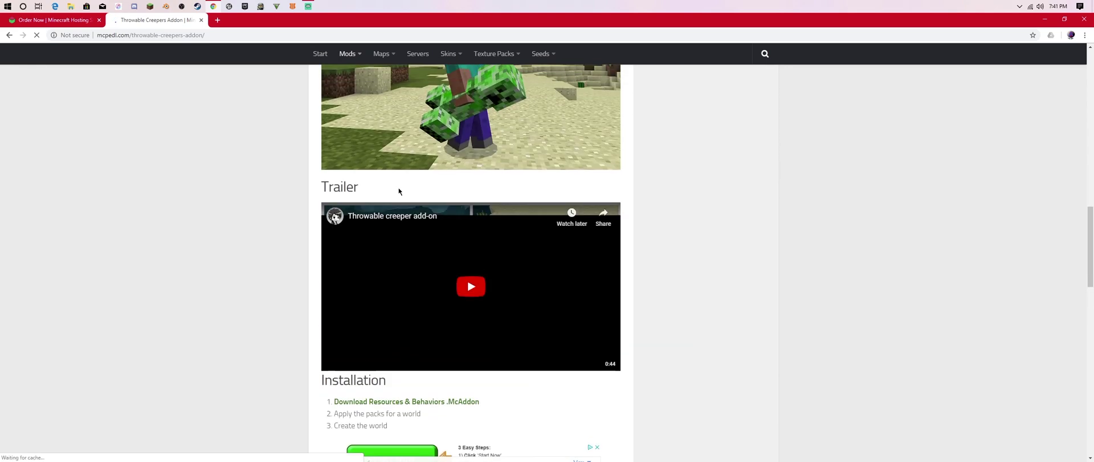
scroll(399, 191, down, 2)
scroll(393, 183, up, 15)
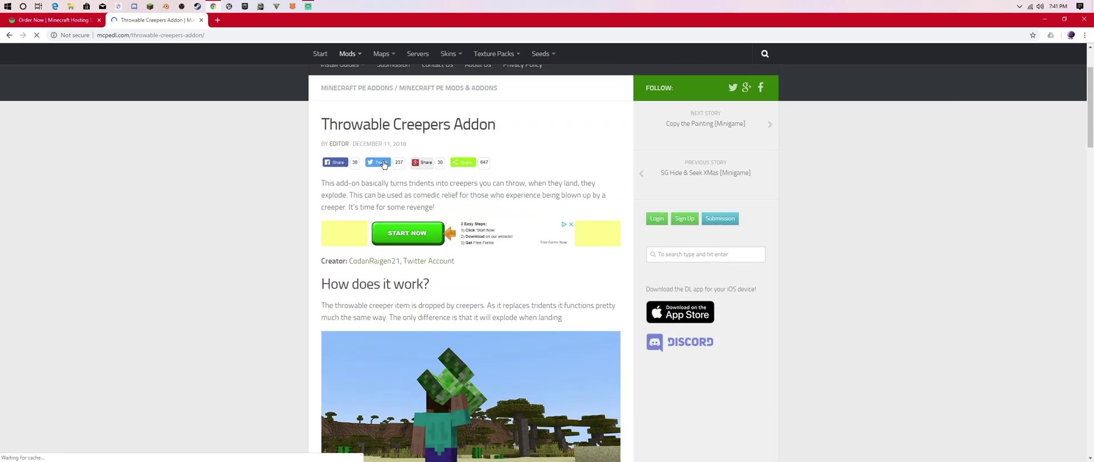
- Scroll to Installation and follow the 'Download Resources & Behaviors .McAddon' link
scroll(384, 164, down, 14)
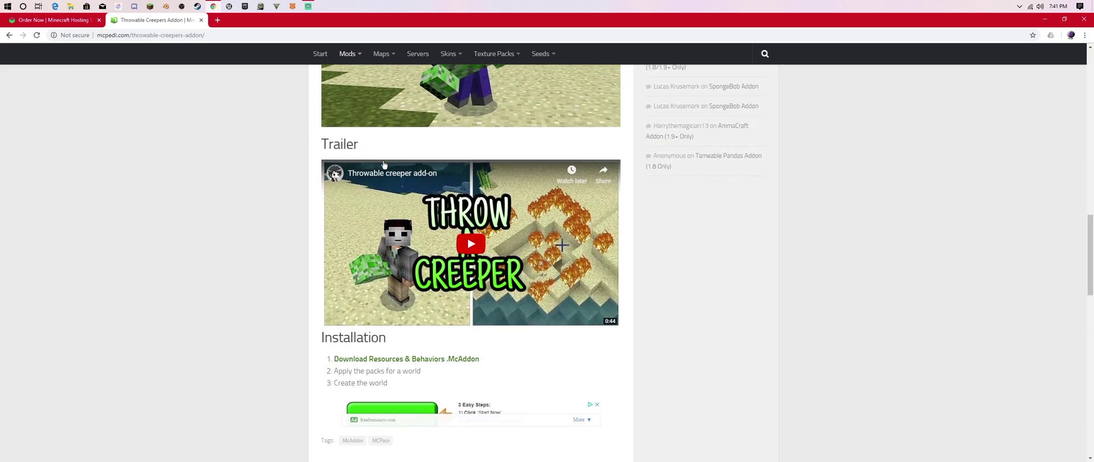
scroll(384, 164, down, 1)
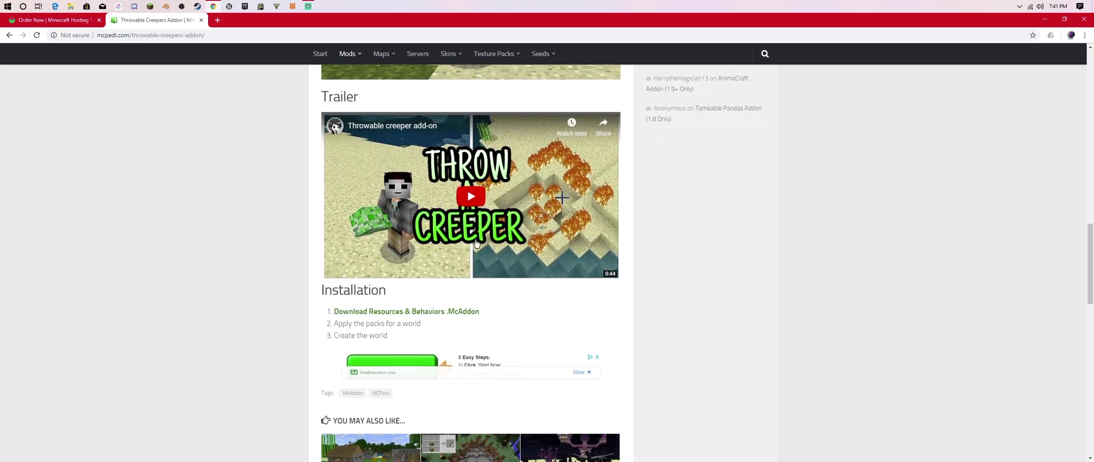
scroll(433, 225, down, 2)
scroll(409, 207, down, 3)
scroll(410, 203, up, 4)
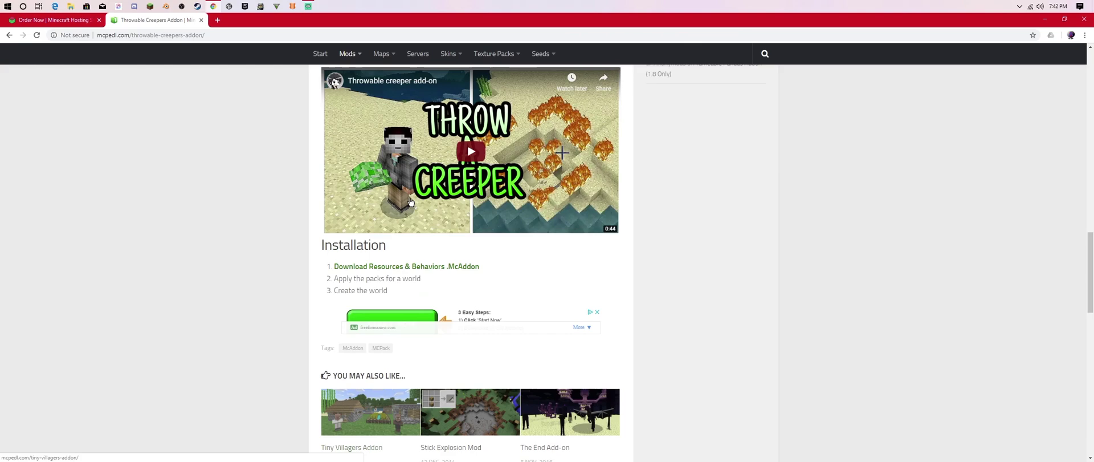
scroll(411, 201, down, 2)
scroll(348, 388, up, 1)
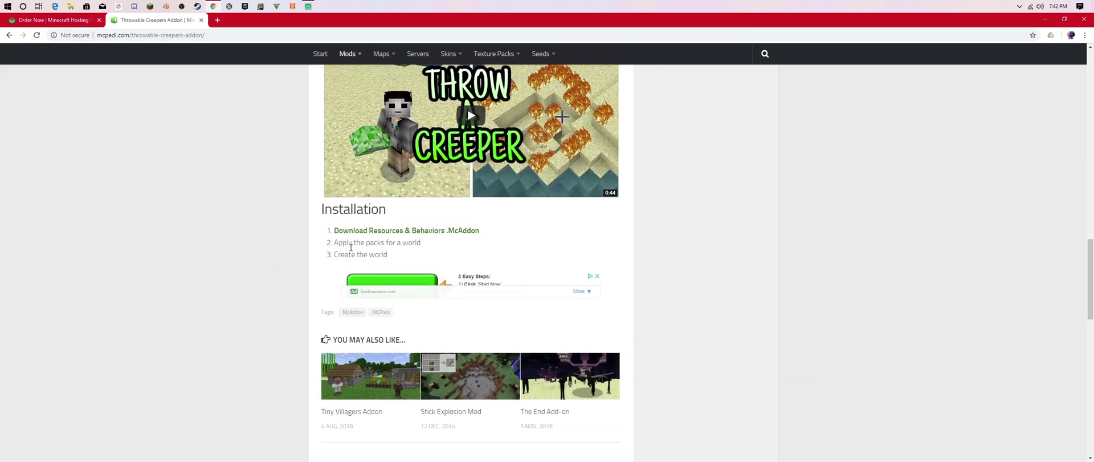
click(386, 231)
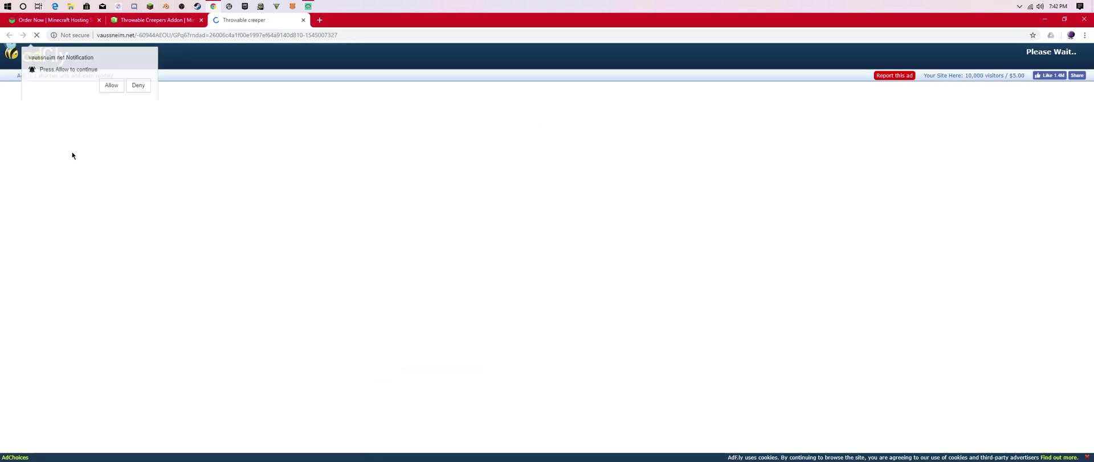
- Block adf.ly notifications, skip the ad, and close the leftover ad tab
click(141, 83)
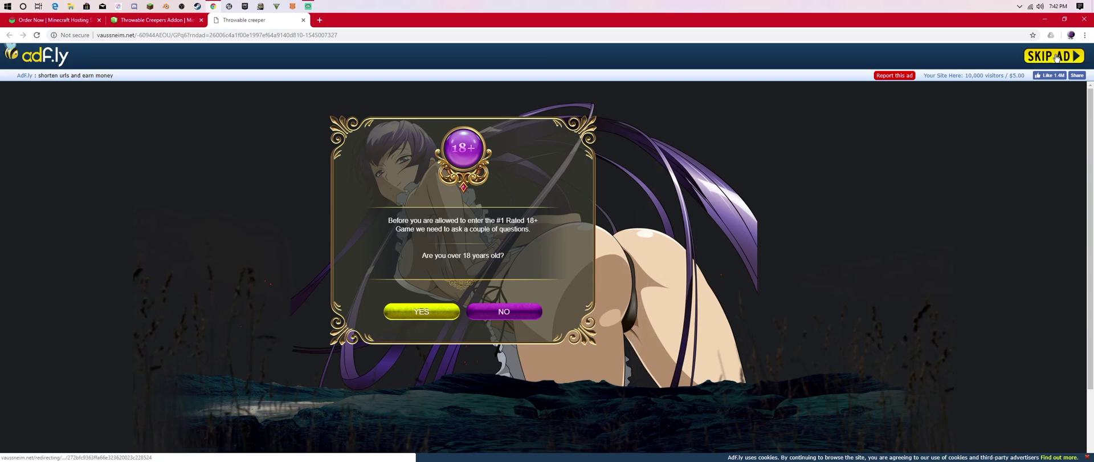
click(1056, 57)
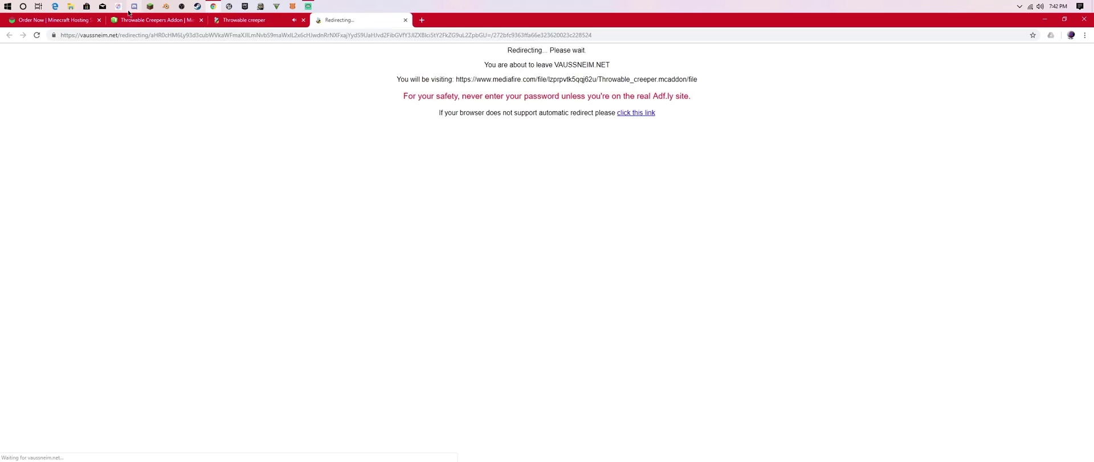
click(304, 20)
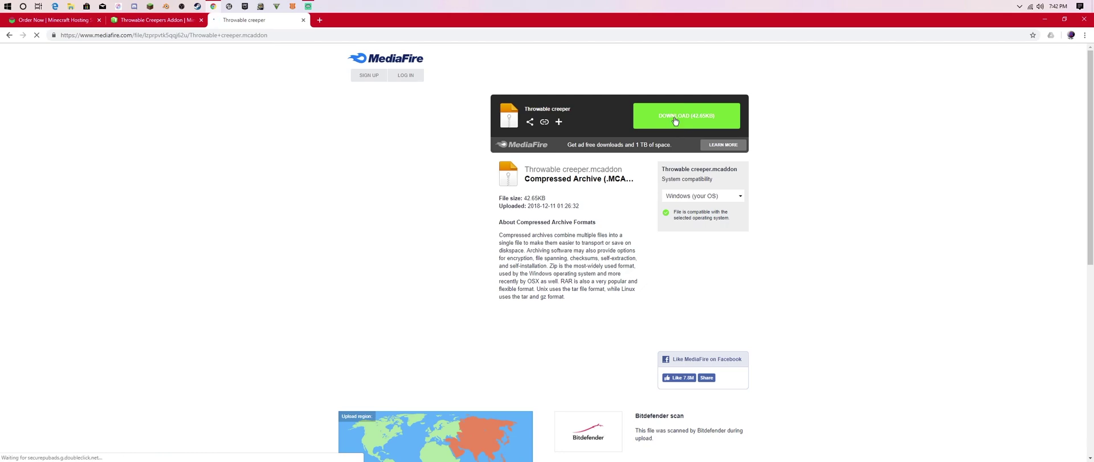
- Download Throwable creeper.mcaddon from MediaFire, dismiss the ad popup, and close Chrome
click(675, 117)
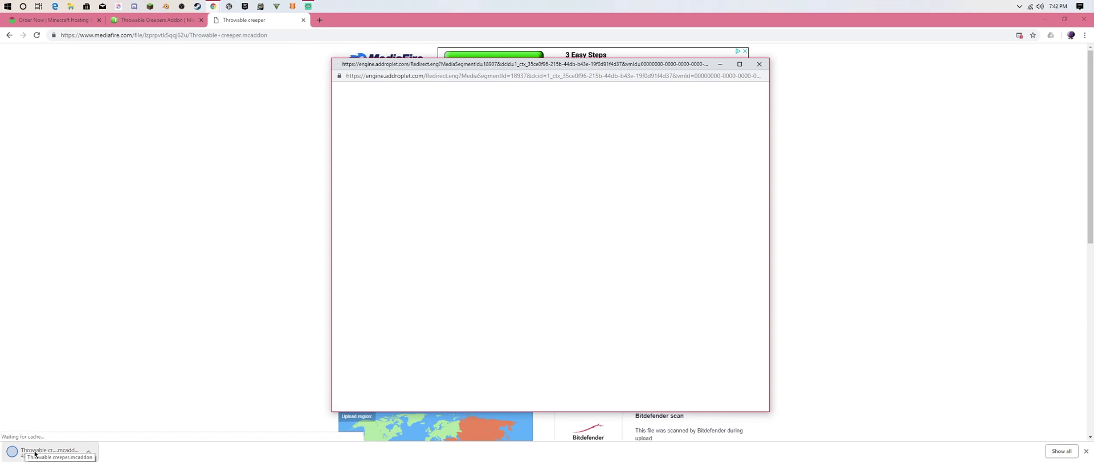
click(759, 64)
click(1085, 19)
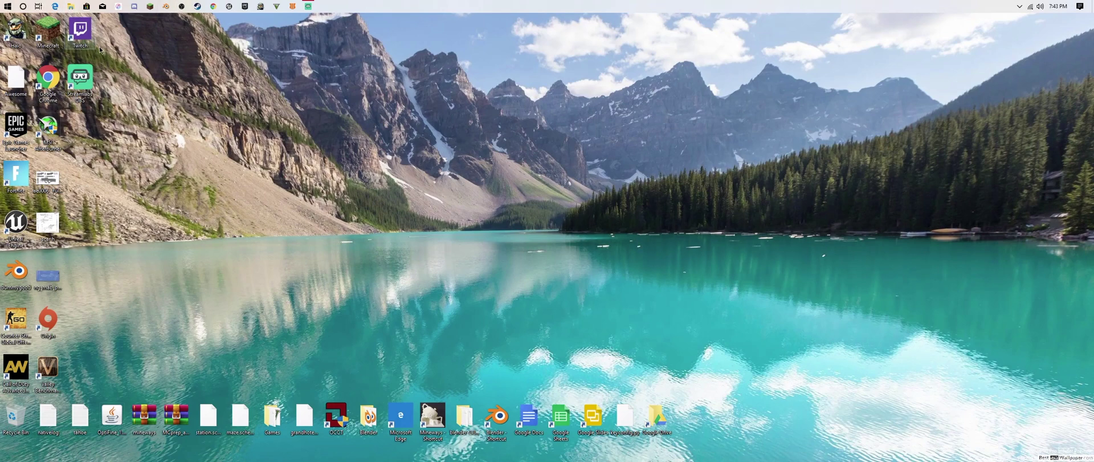
- Open Throwable creeper.mcaddon from the Downloads folder in File Explorer to launch Minecraft
click(66, 6)
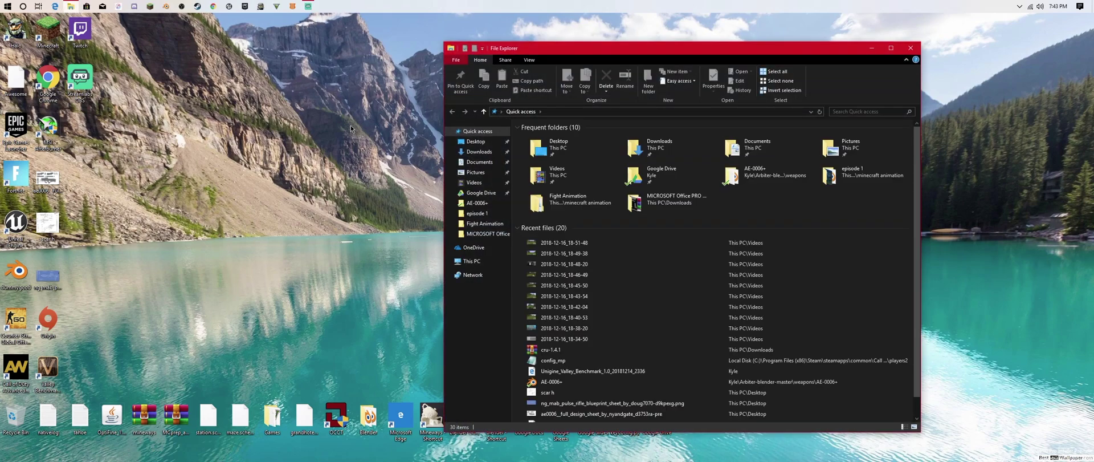
click(484, 183)
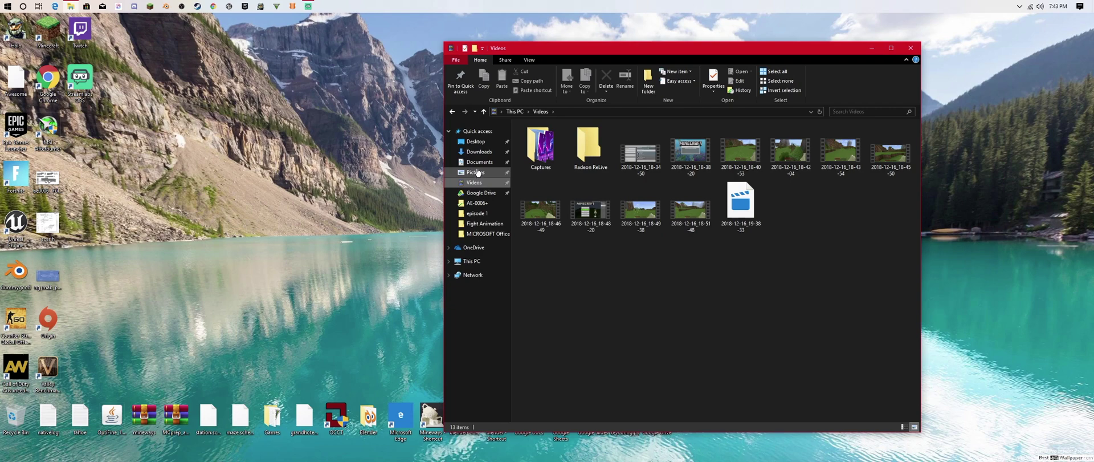
click(482, 152)
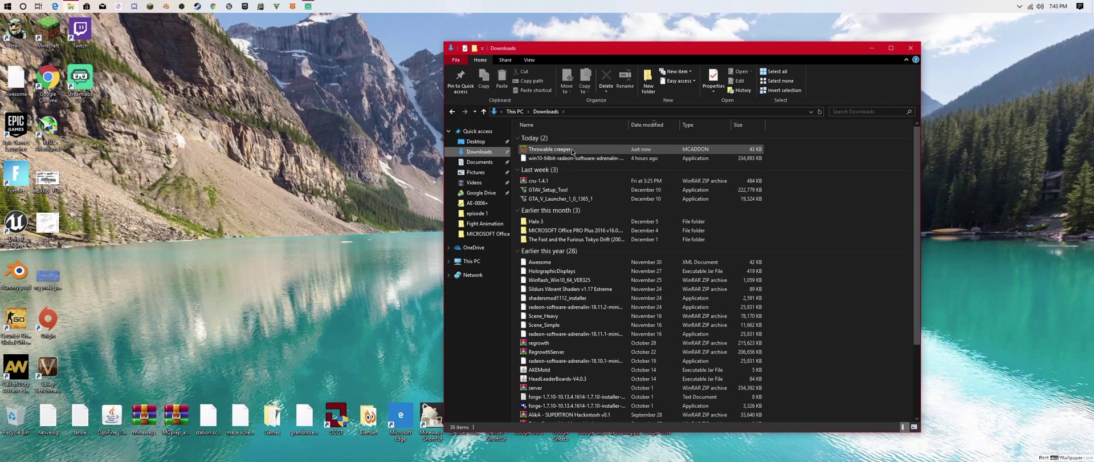
double_click(573, 150)
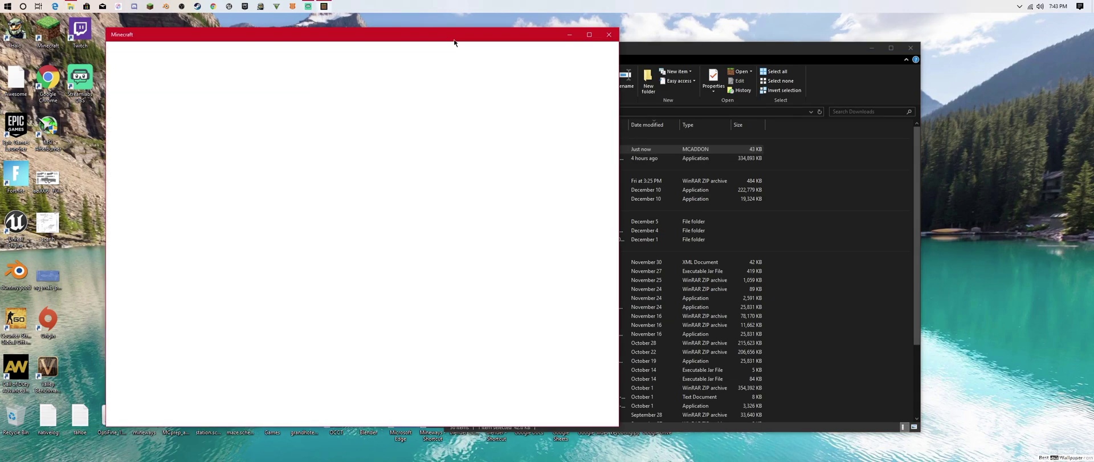
- Drag the loading Minecraft window toward the screen centre
drag(454, 42, 666, 55)
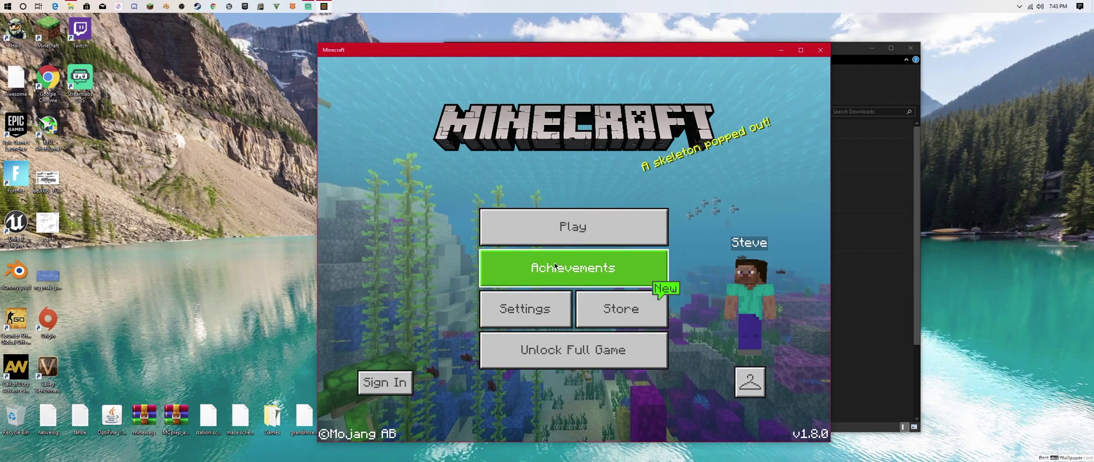
- Start a new world via Play and Create New, and scroll through its game settings
click(590, 222)
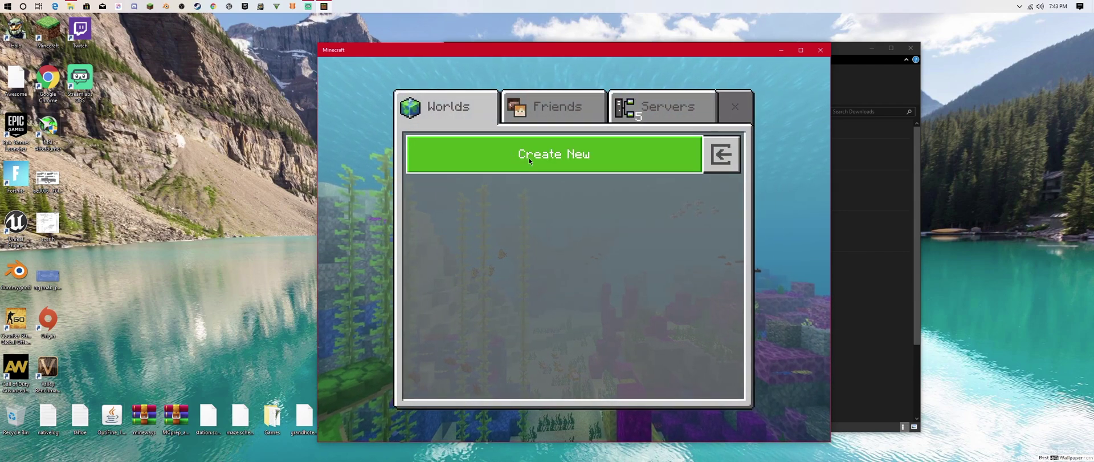
click(532, 158)
click(576, 162)
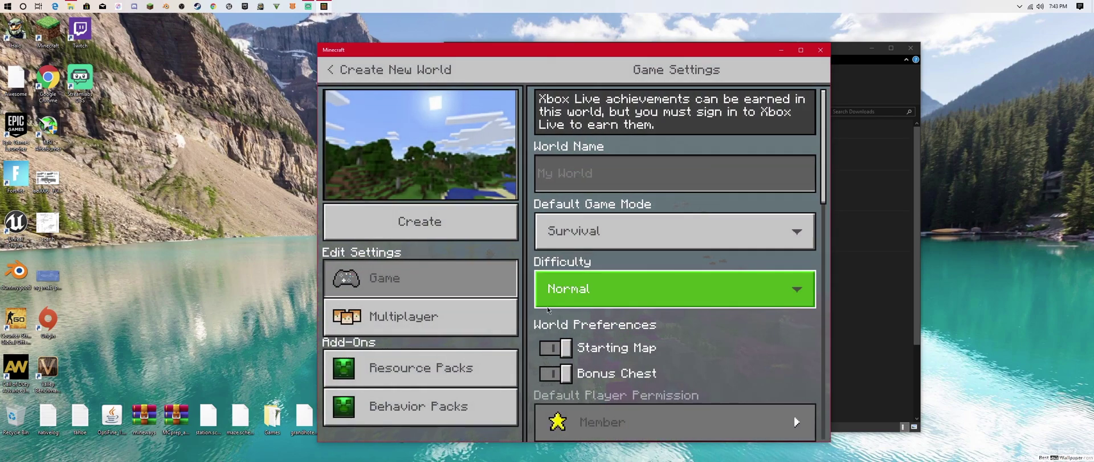
scroll(547, 308, down, 3)
scroll(547, 313, down, 3)
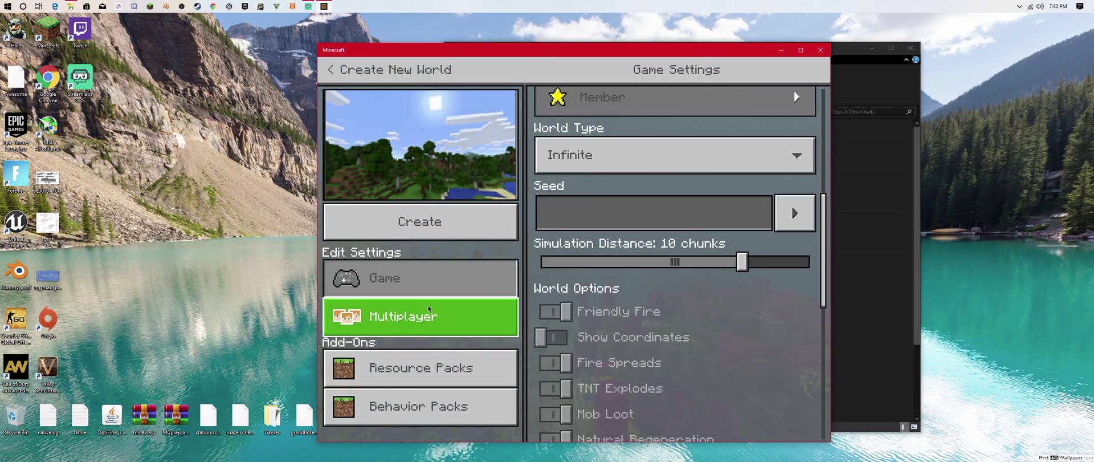
scroll(589, 240, up, 3)
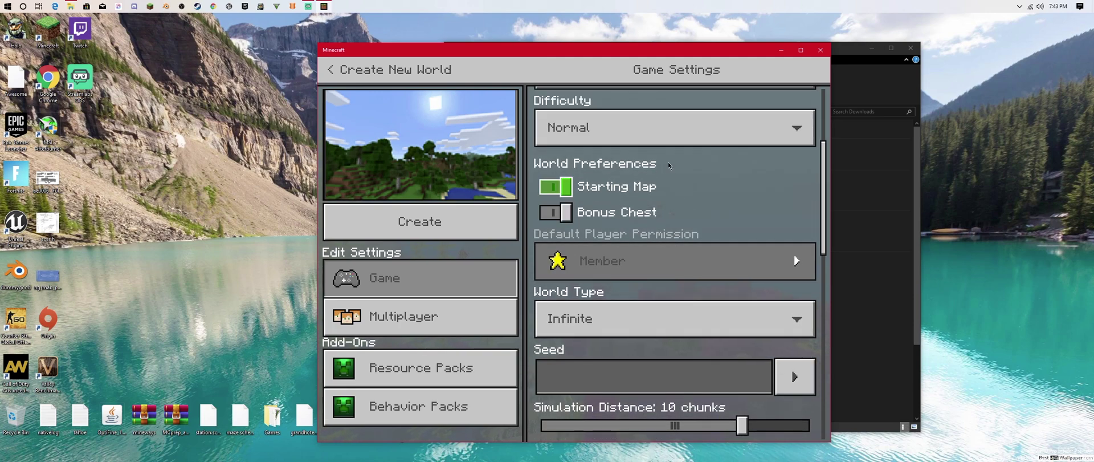
scroll(649, 233, down, 1)
scroll(630, 262, down, 1)
scroll(631, 262, up, 2)
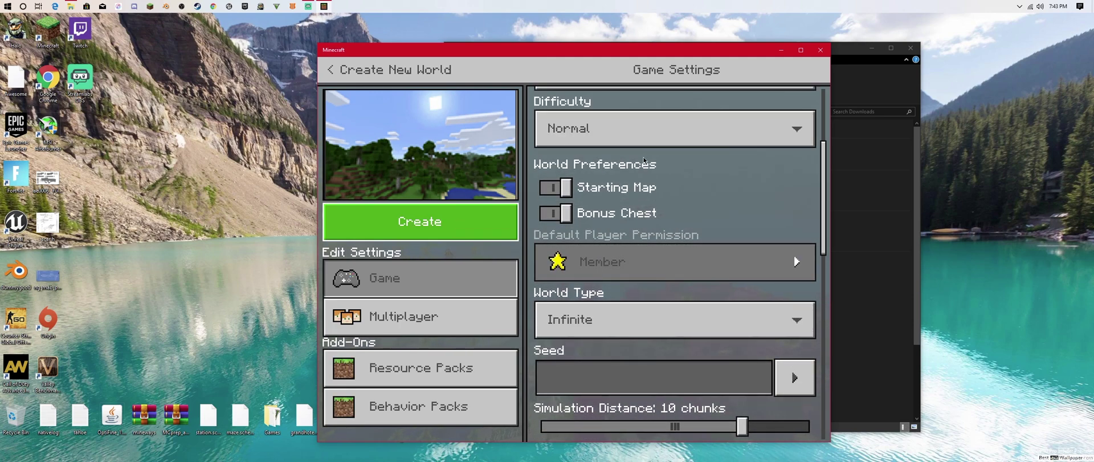
scroll(696, 173, down, 1)
click(696, 165)
scroll(703, 173, up, 3)
- Try Creative game mode, dismiss the Unlock Full Game offer, keeping Survival
click(651, 204)
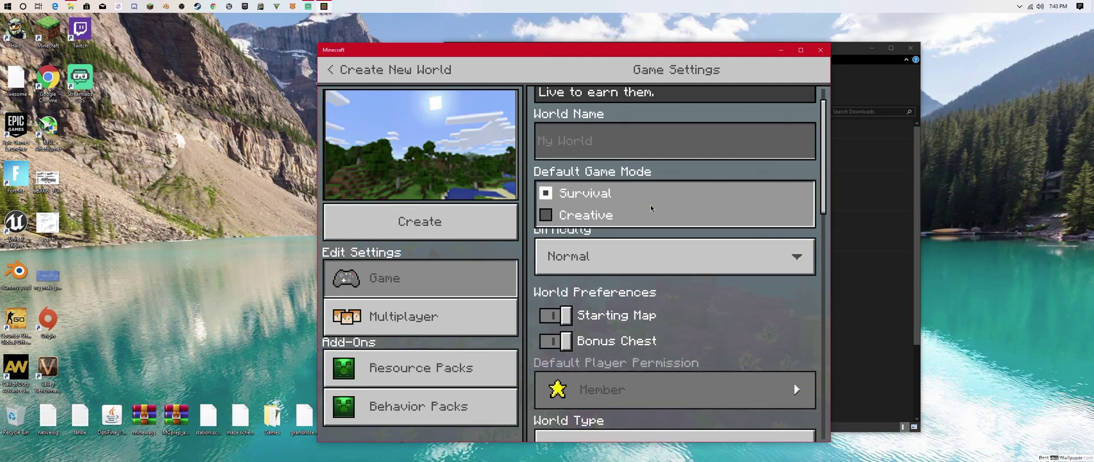
click(609, 222)
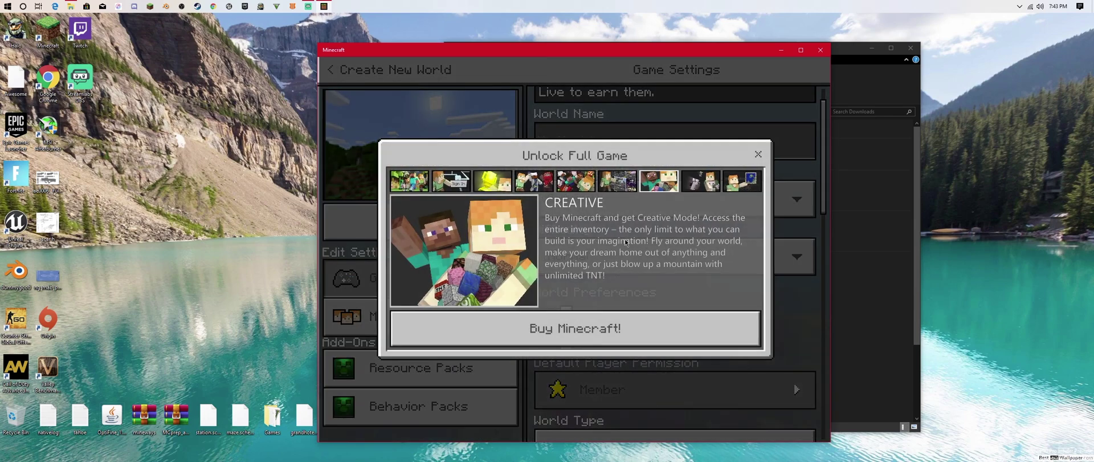
click(757, 152)
scroll(637, 255, down, 5)
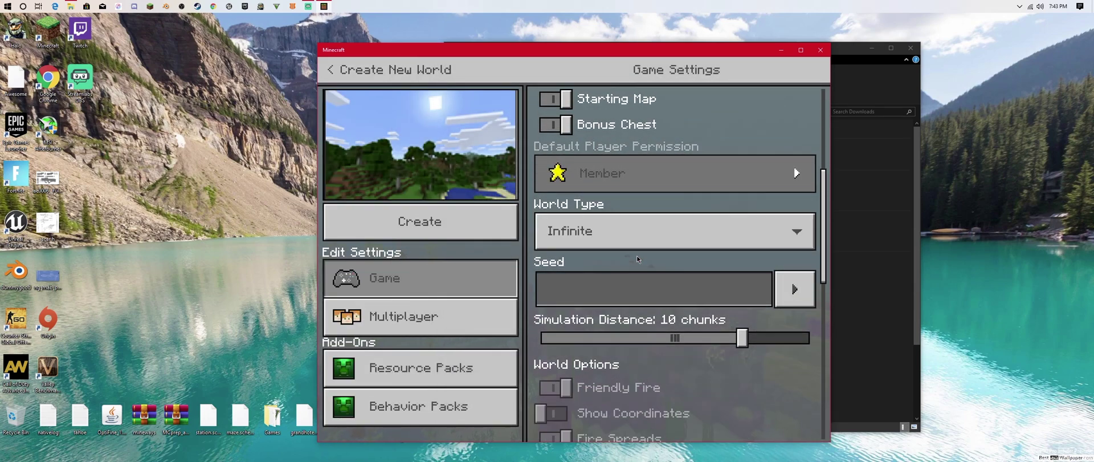
scroll(637, 256, down, 4)
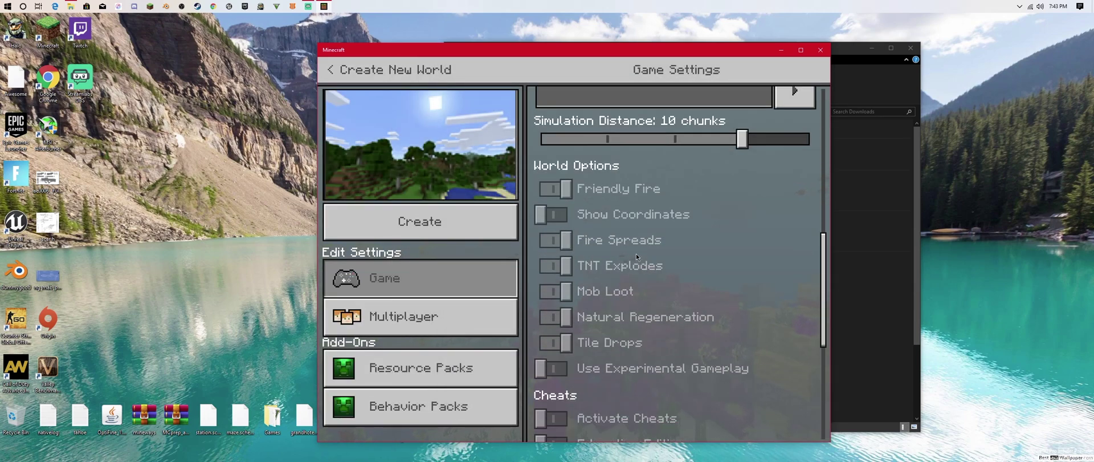
- On the Resource Packs page, try activating Throwable creeper RES, which brings back the Unlock Full Game offer
click(449, 377)
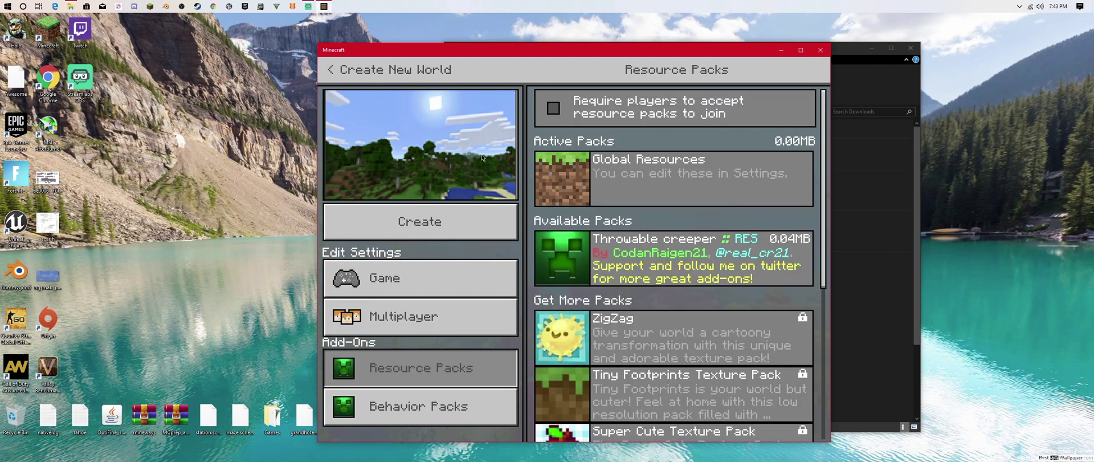
scroll(672, 243, down, 2)
scroll(671, 243, up, 2)
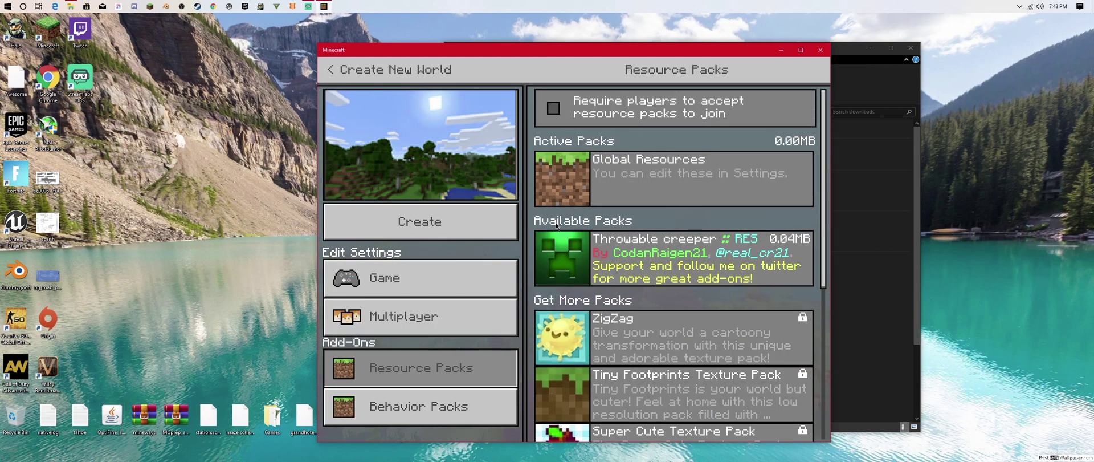
click(638, 262)
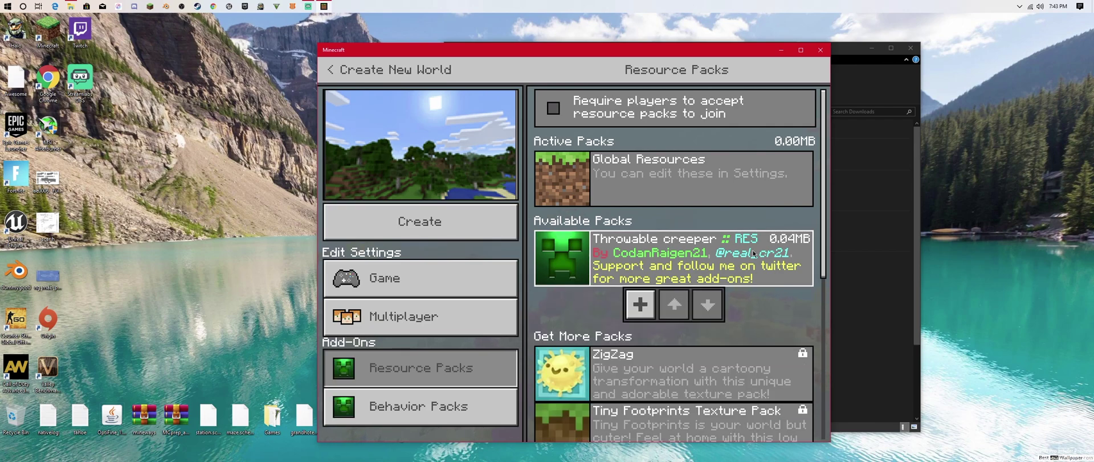
click(638, 308)
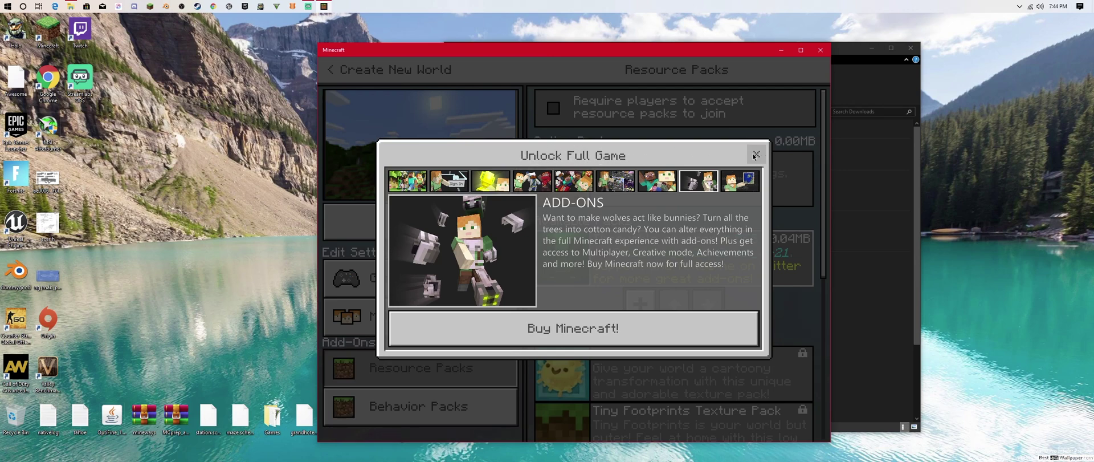
click(755, 155)
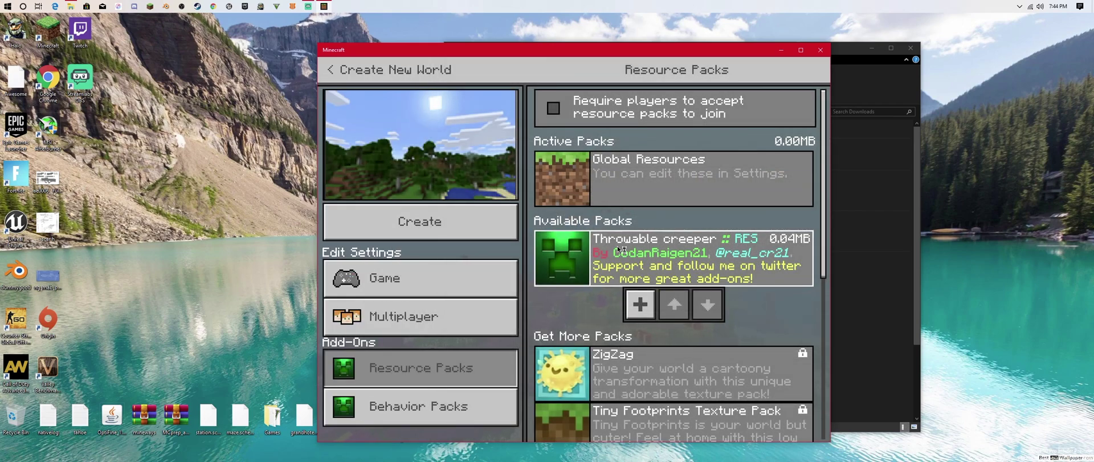
click(639, 307)
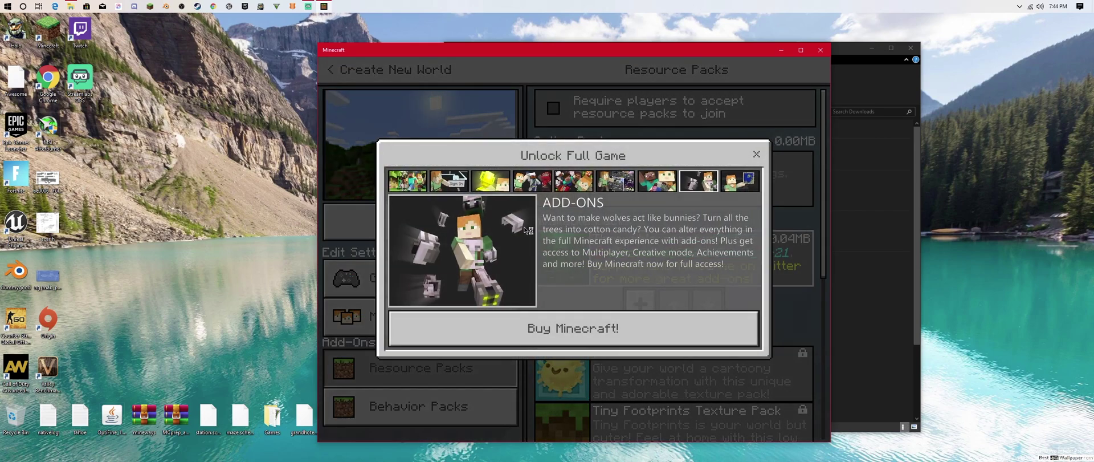
- Try adding Throwable creeper to the world's behavior packs, dismiss the Unlock offer, then maximize Minecraft
click(756, 155)
click(446, 409)
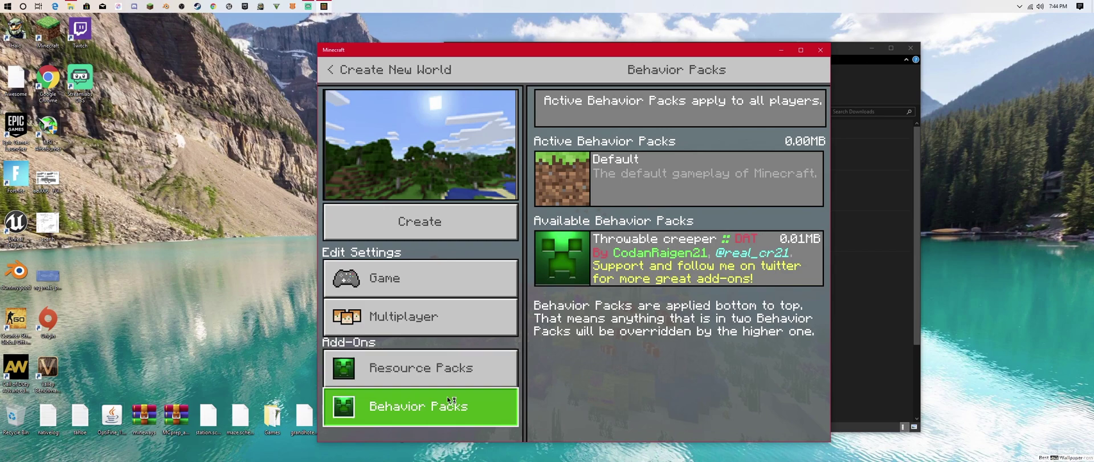
click(647, 249)
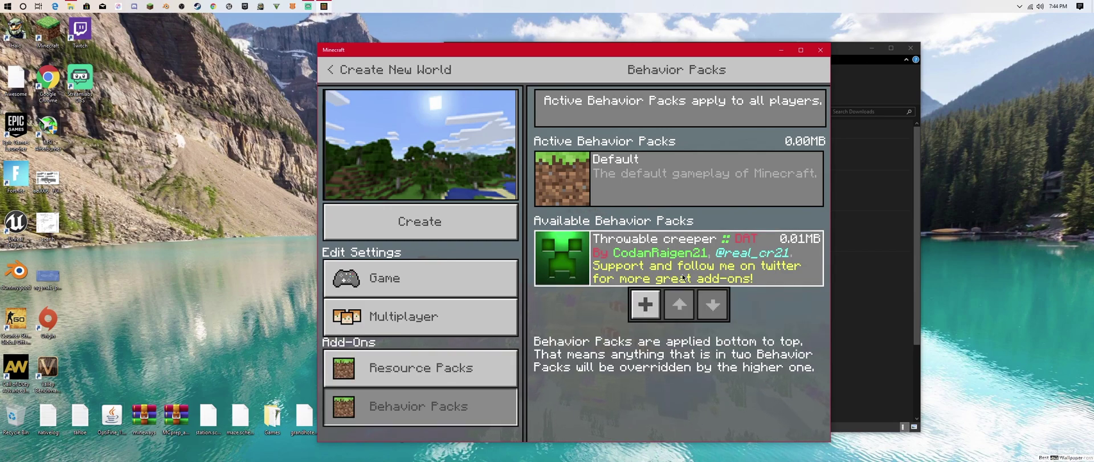
click(637, 305)
click(754, 156)
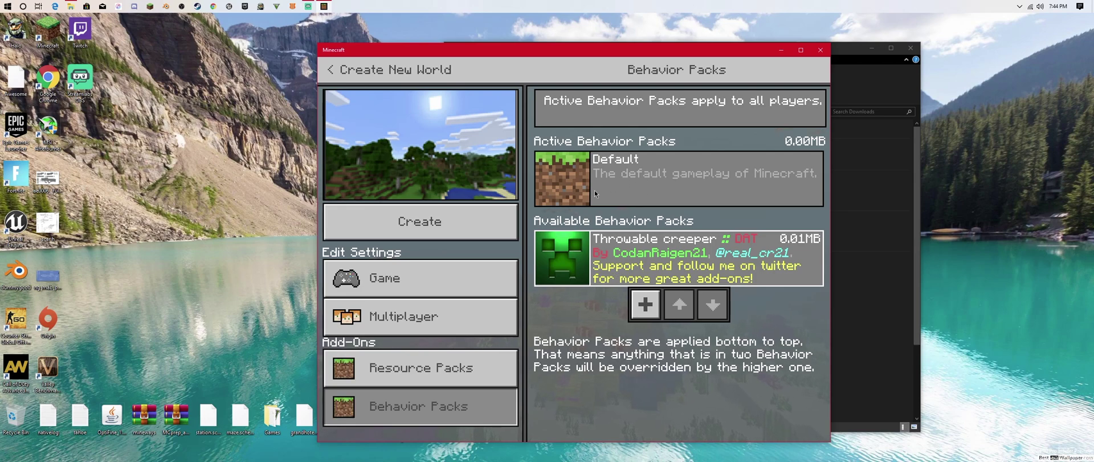
click(801, 49)
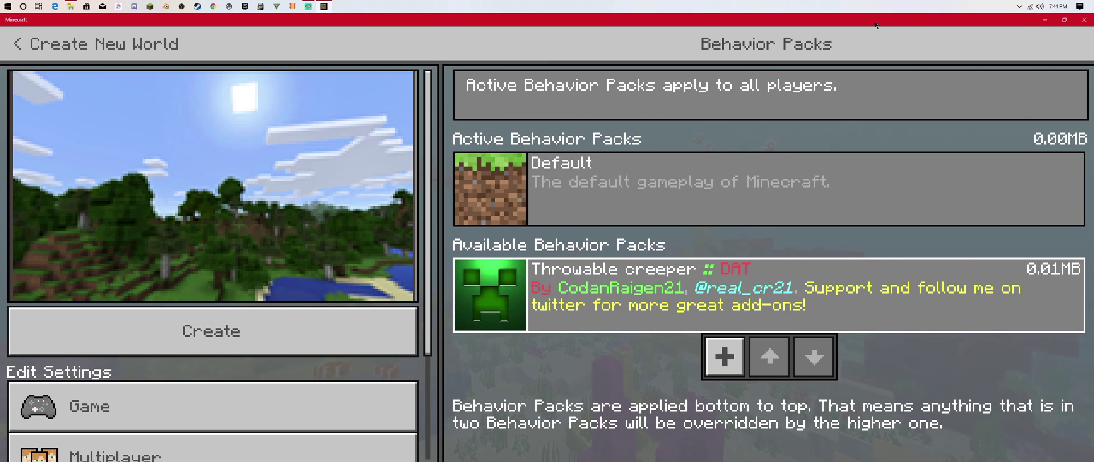
- Minimize the Minecraft window to reveal the desktop
double_click(755, 19)
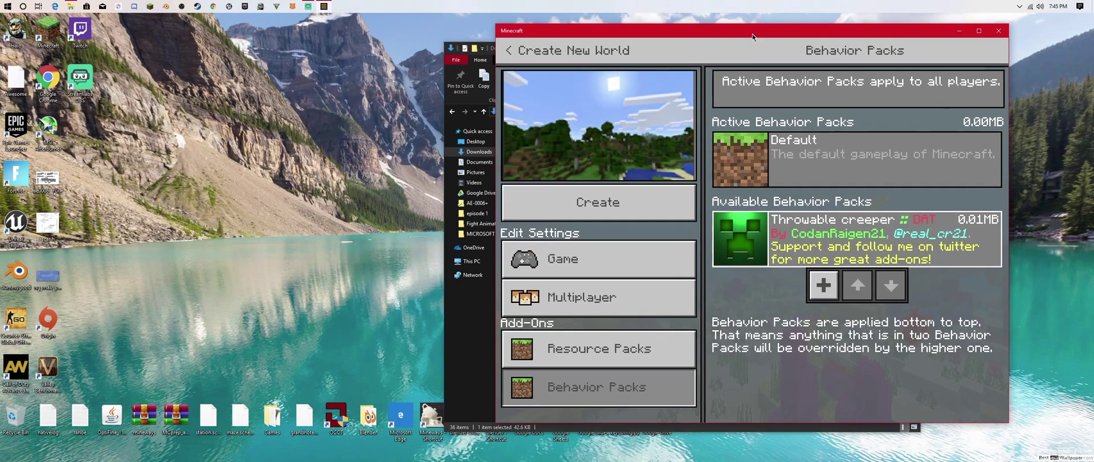
double_click(752, 33)
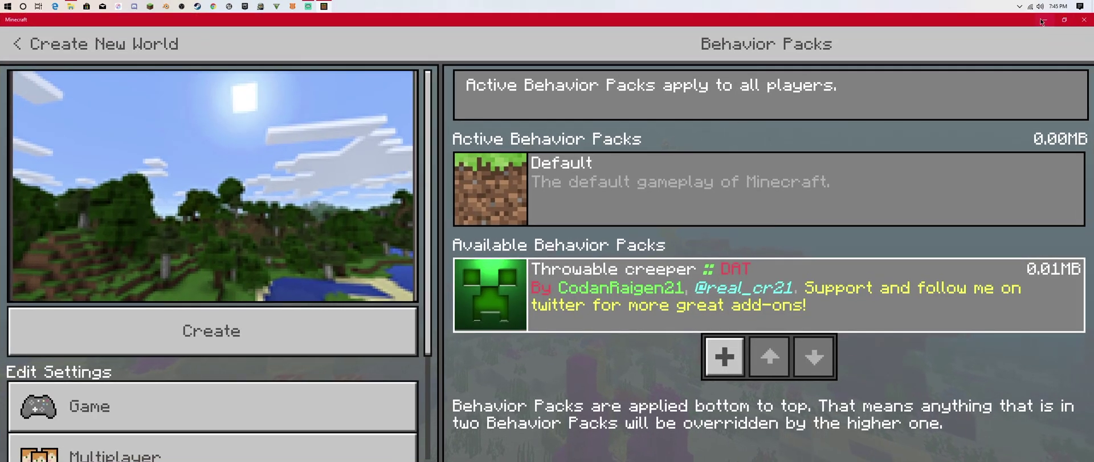
click(1045, 19)
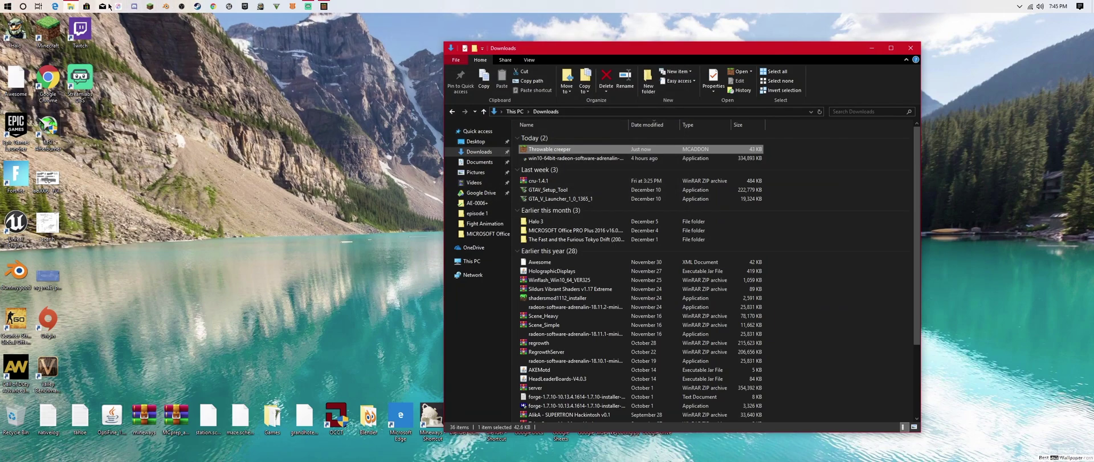
- Launch Microsoft Store and choose Purchases from the account's options menu
click(86, 7)
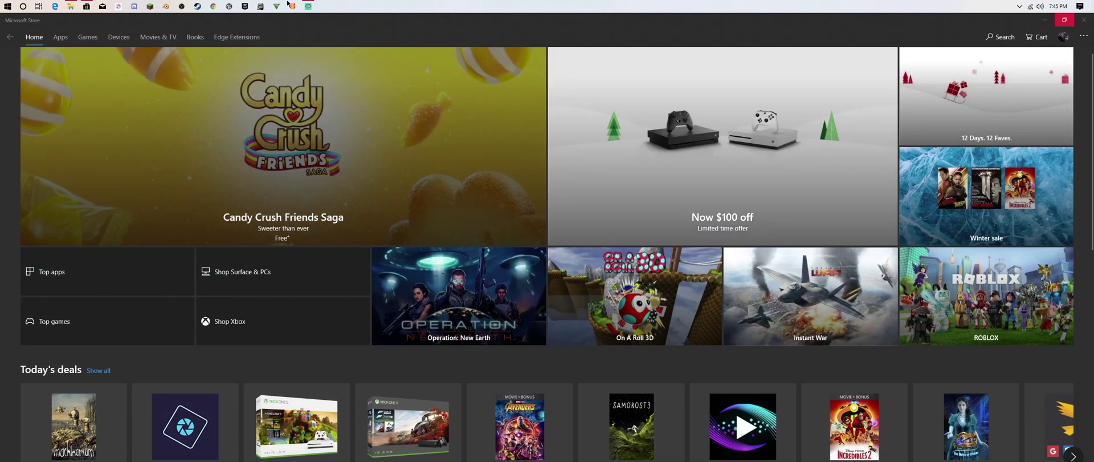
click(995, 40)
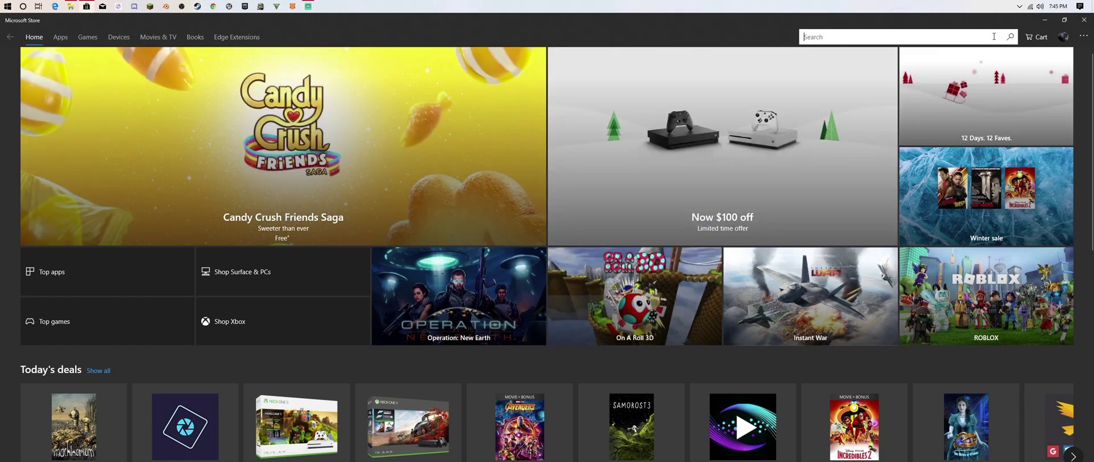
click(1082, 39)
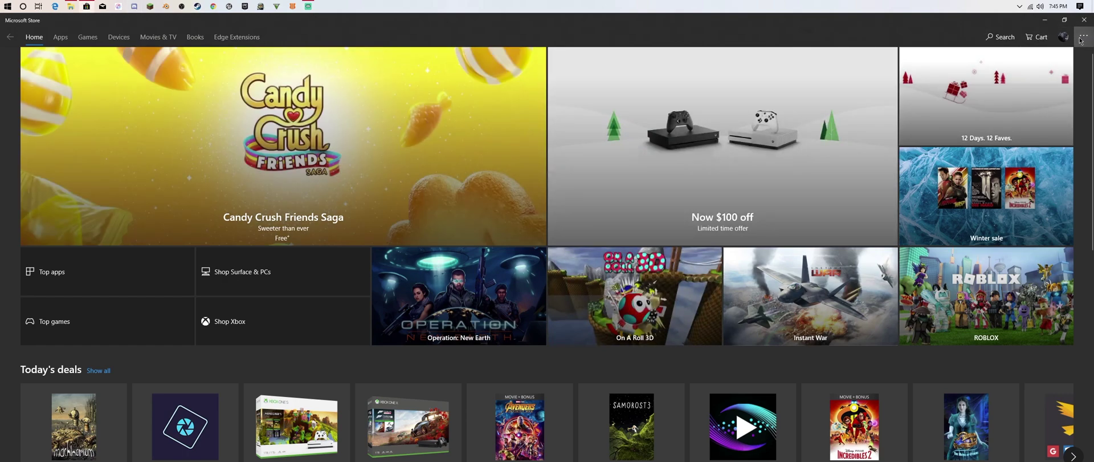
click(1063, 37)
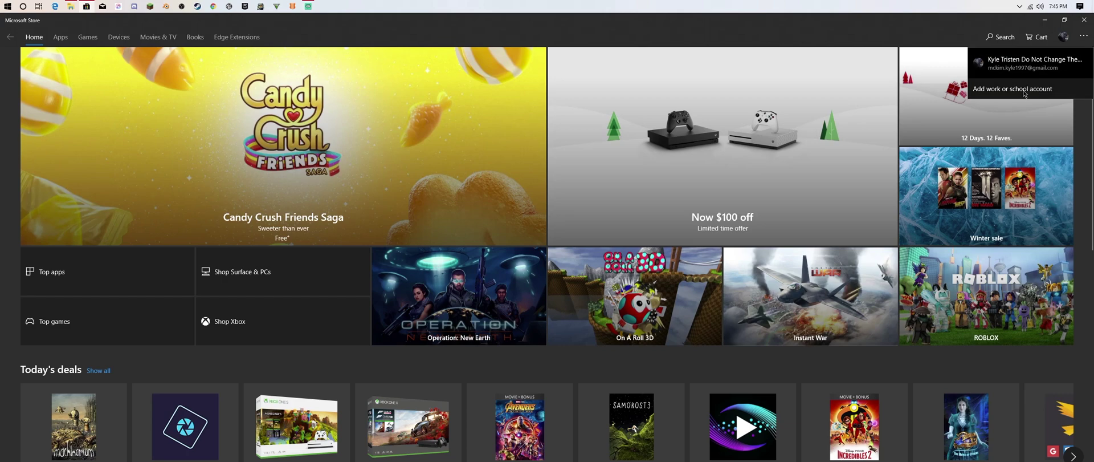
click(1083, 35)
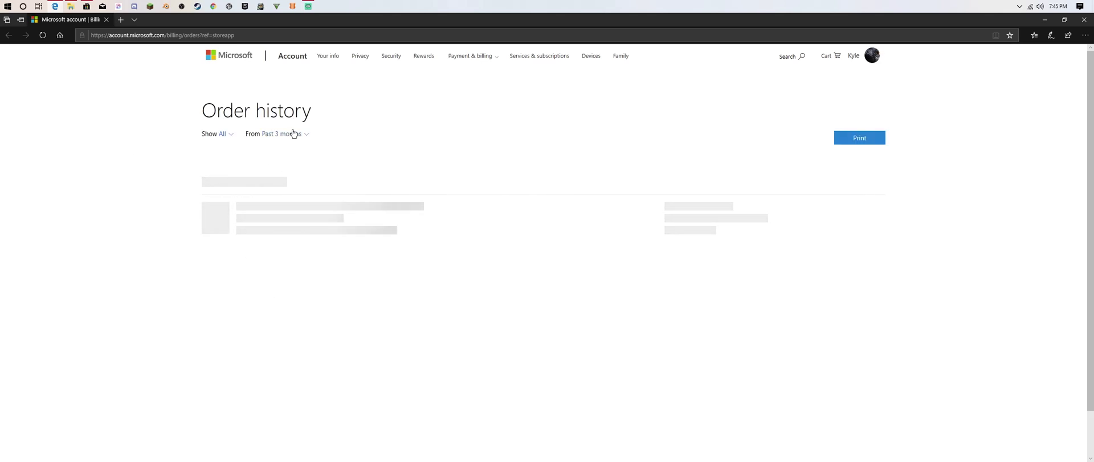
- Set the order history range to All available and scroll through the orders
click(293, 133)
click(272, 188)
scroll(273, 325, down, 1)
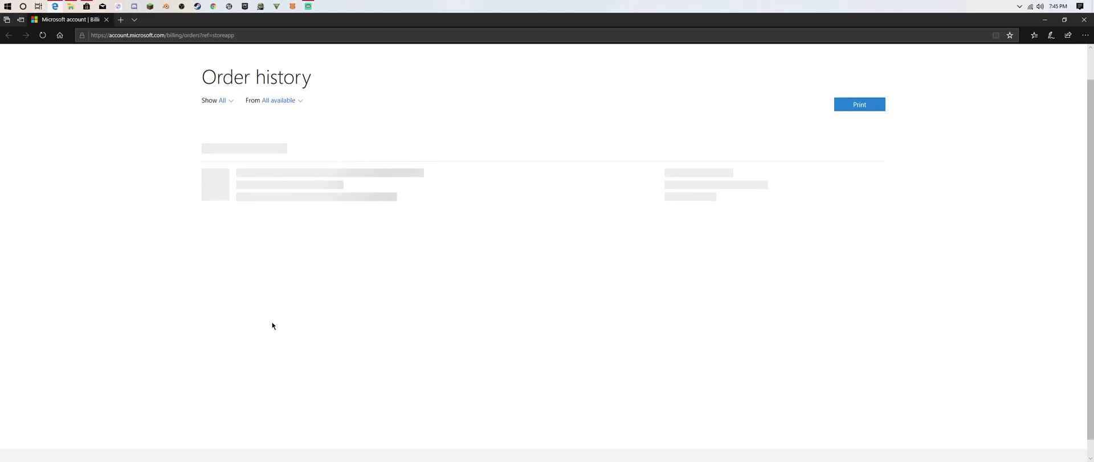
scroll(273, 323, down, 10)
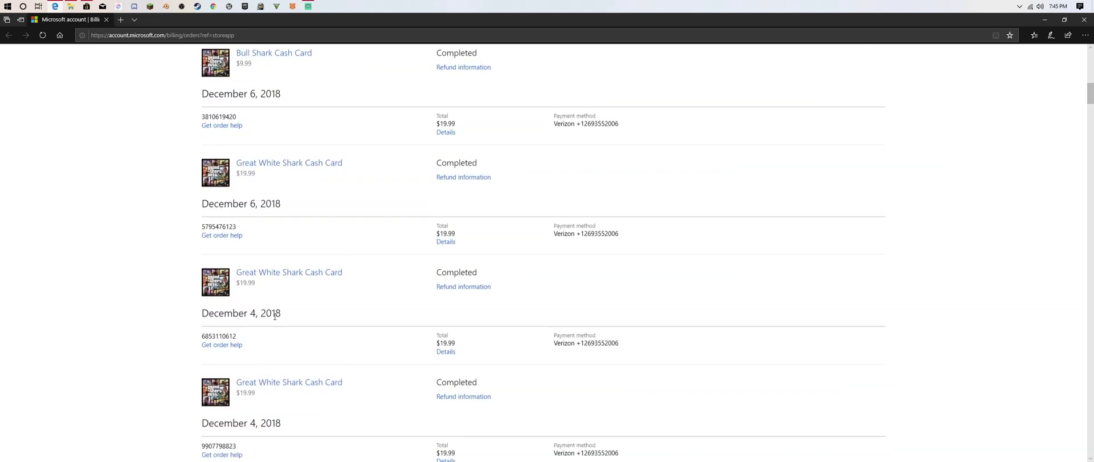
scroll(275, 316, down, 20)
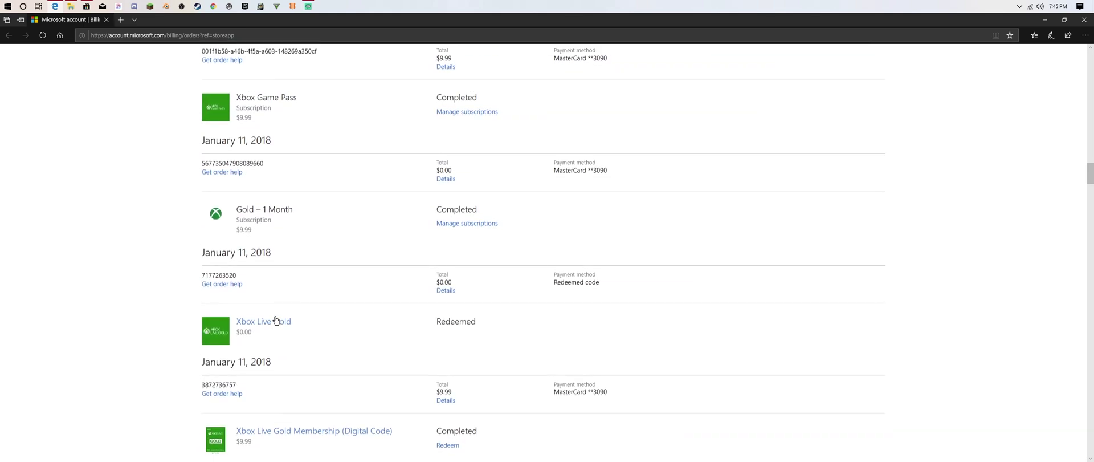
scroll(275, 320, down, 15)
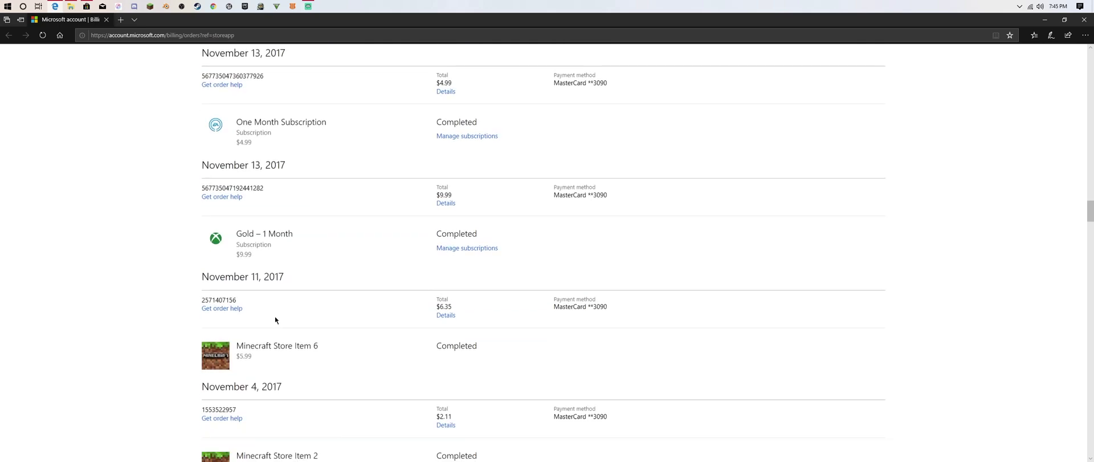
scroll(276, 319, down, 10)
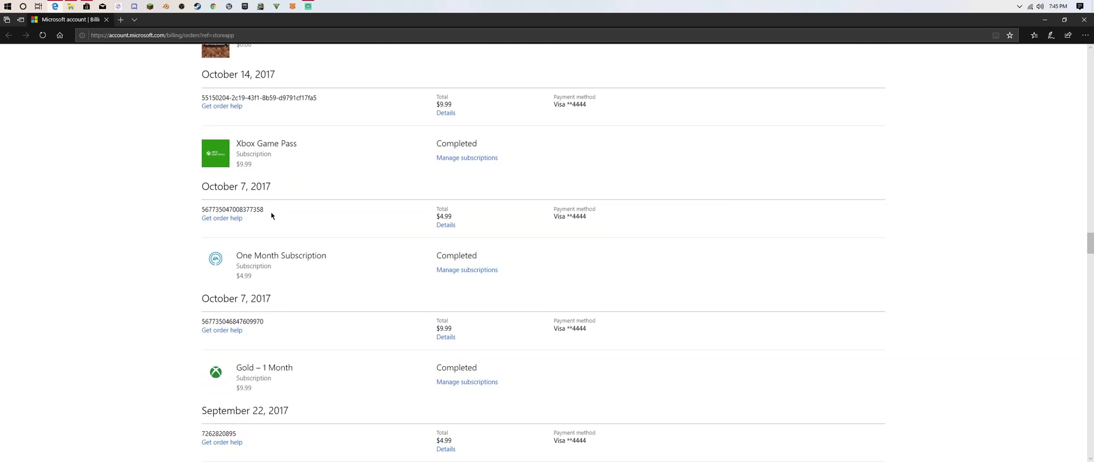
scroll(271, 215, up, 3)
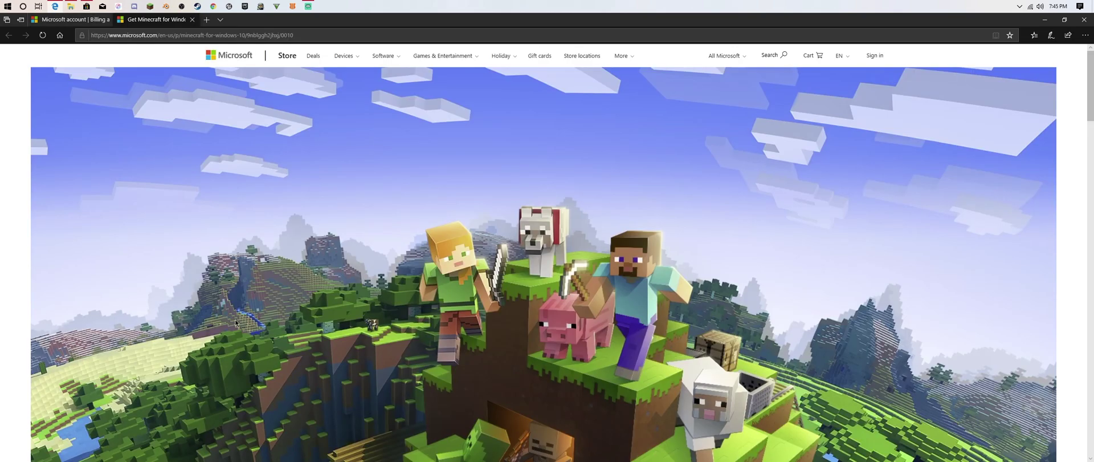
- Launch the owned Minecraft for Windows 10 using Install/play on its product card
scroll(359, 276, down, 5)
scroll(359, 167, up, 2)
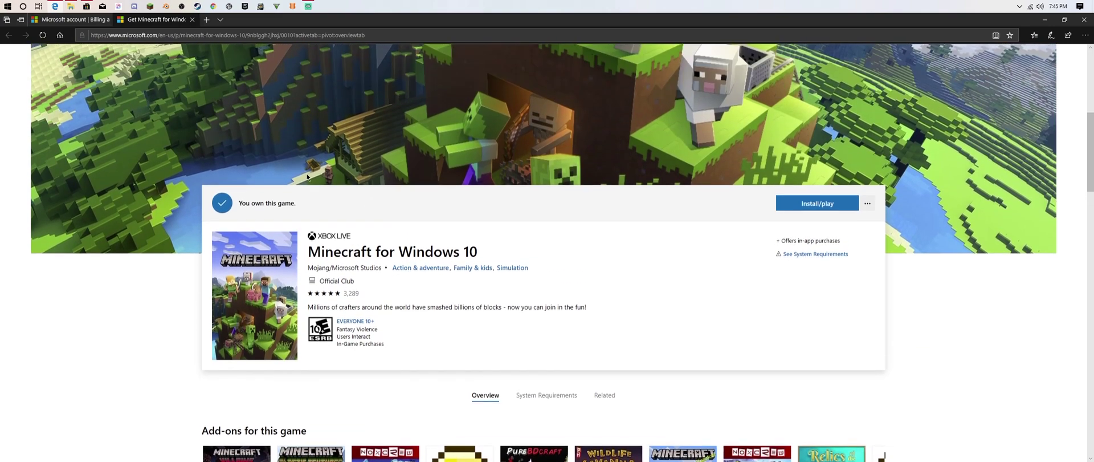
click(814, 213)
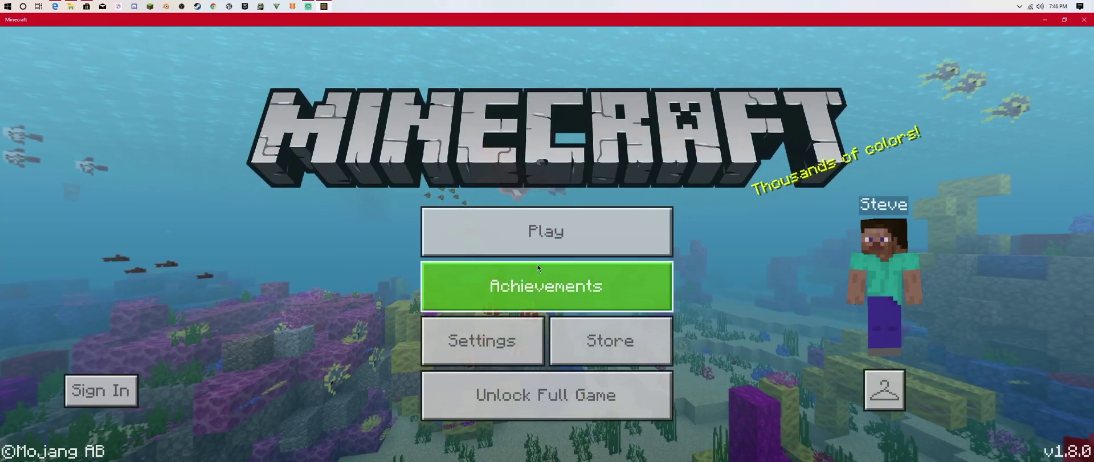
- Dismiss the Unlock offer, then close Minecraft, Microsoft Store and Edge with Close all
click(100, 391)
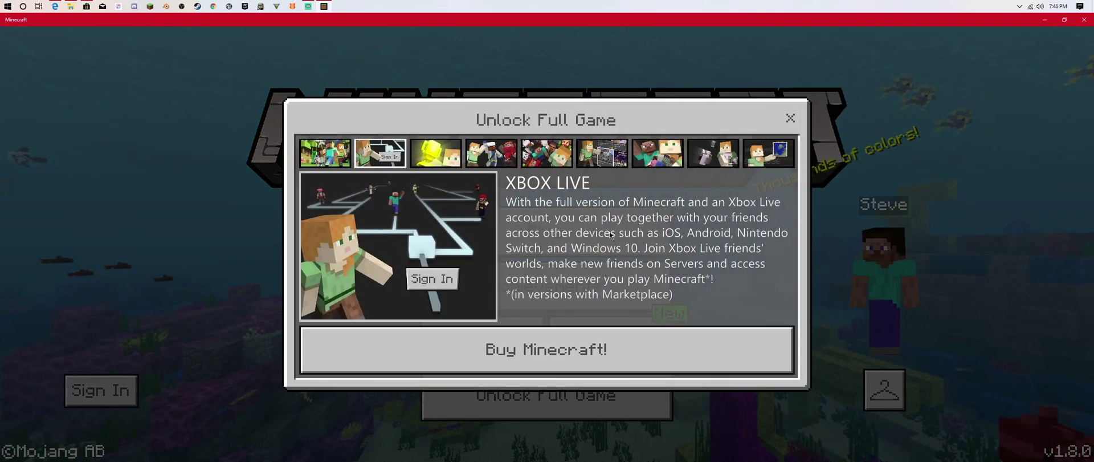
click(791, 118)
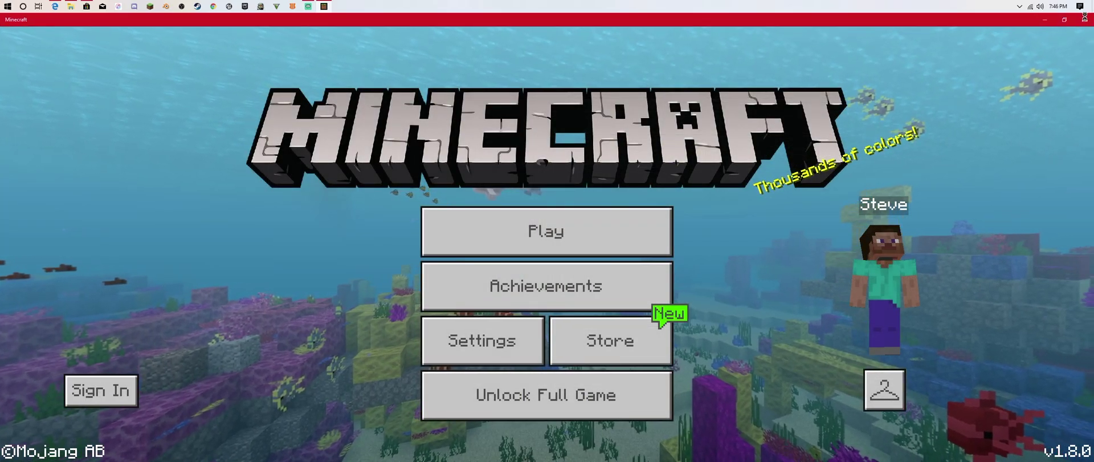
click(1085, 18)
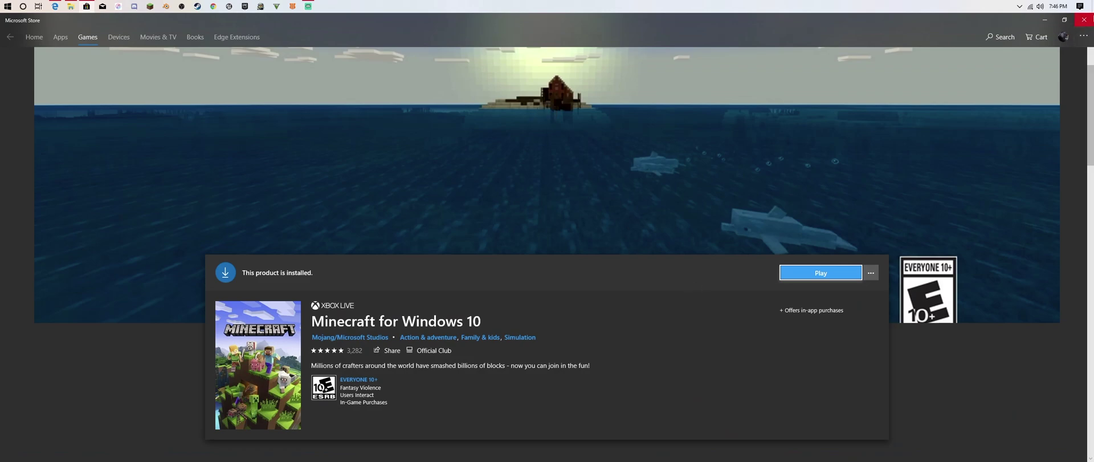
click(1084, 20)
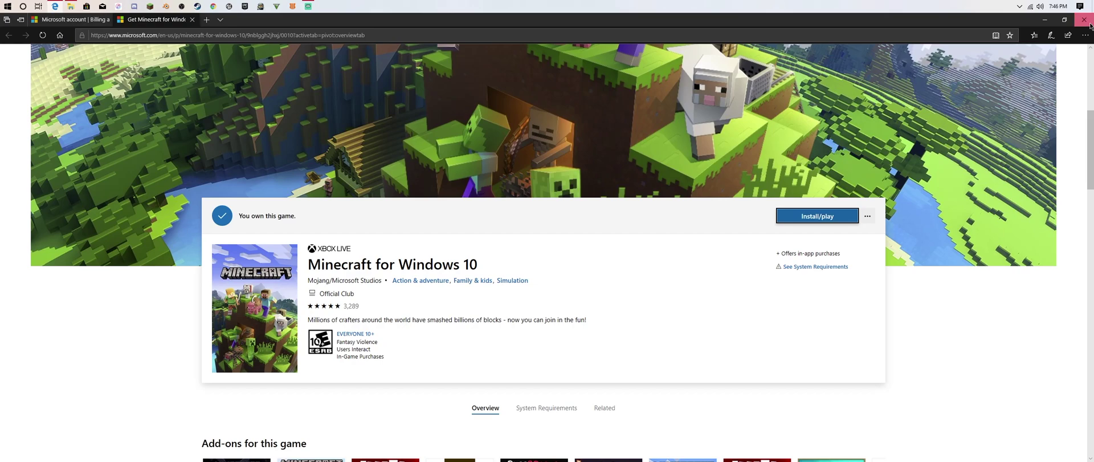
click(1088, 23)
click(541, 269)
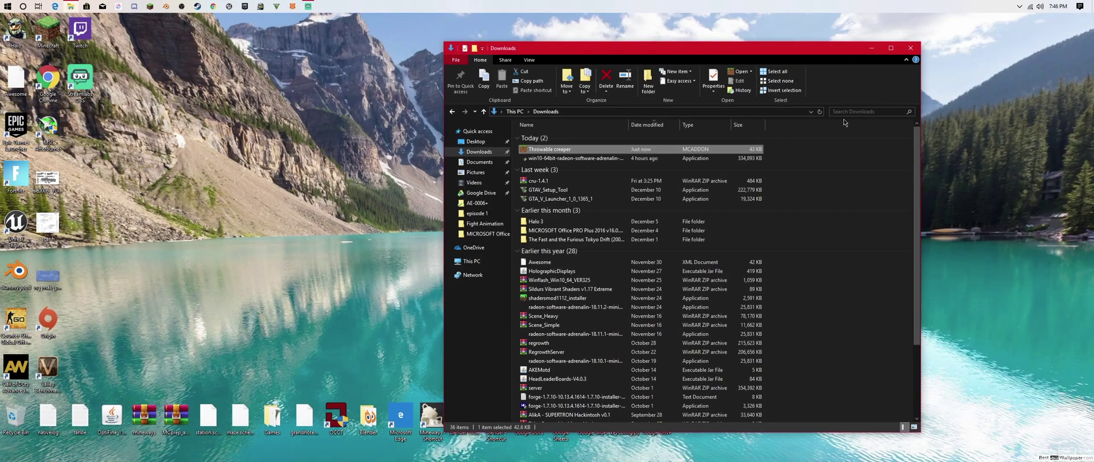
- Close the Downloads File Explorer window
click(914, 46)
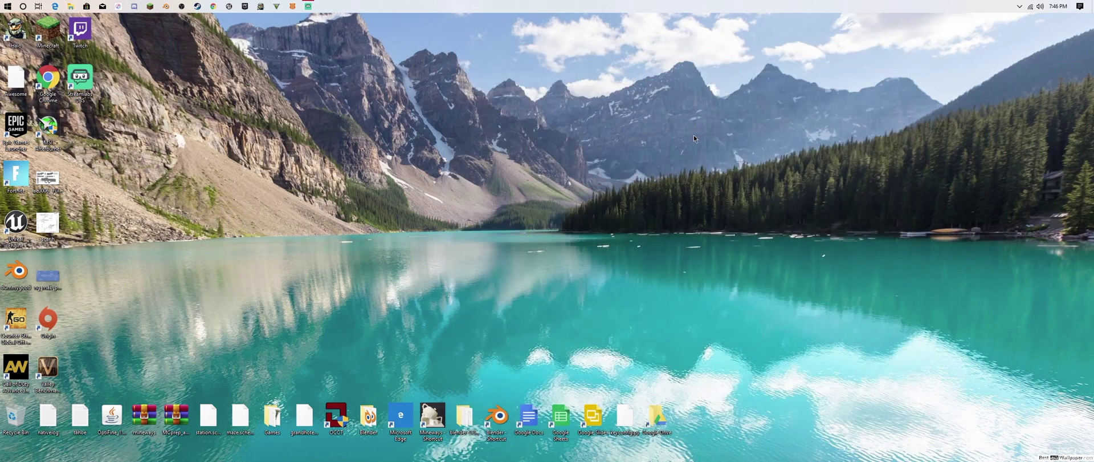